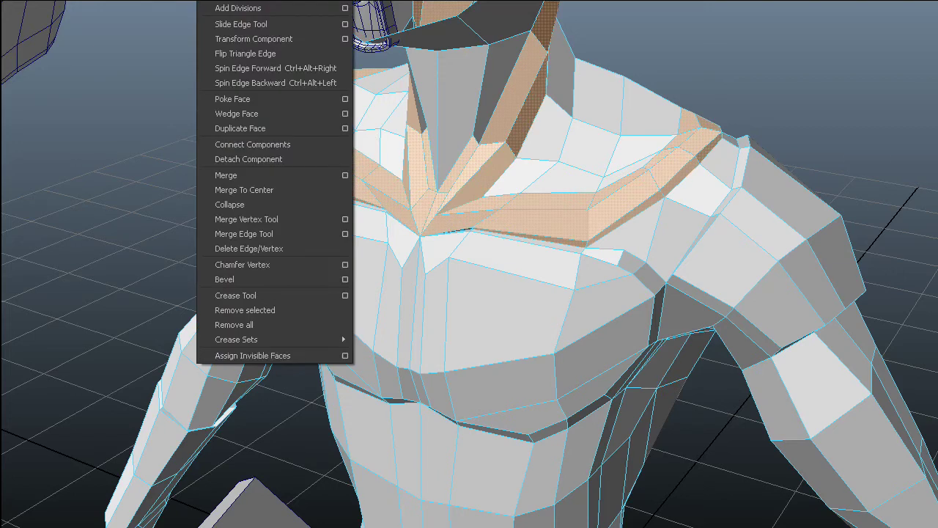
Duplicate the selected neck and collar faces as separate geometry, and move the body mesh aside.
left_click(300, 129)
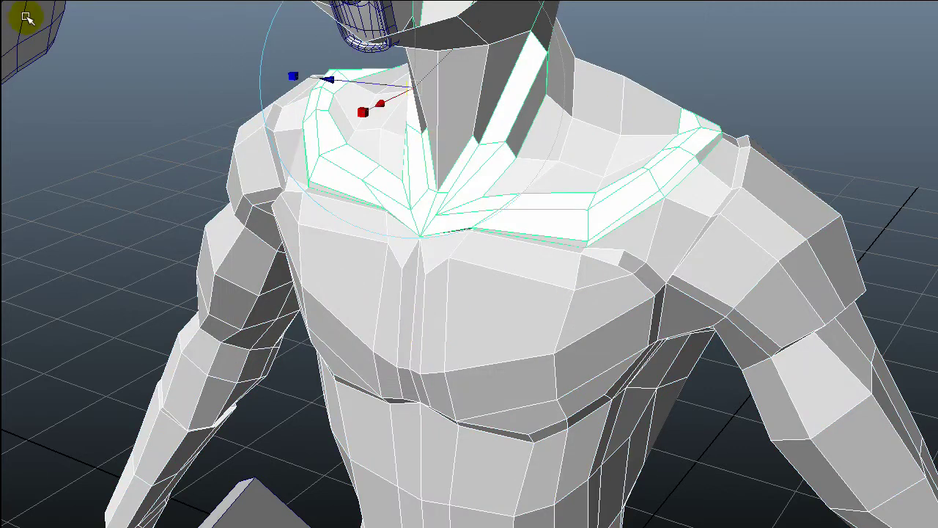
right_click_drag(457, 331, 496, 310)
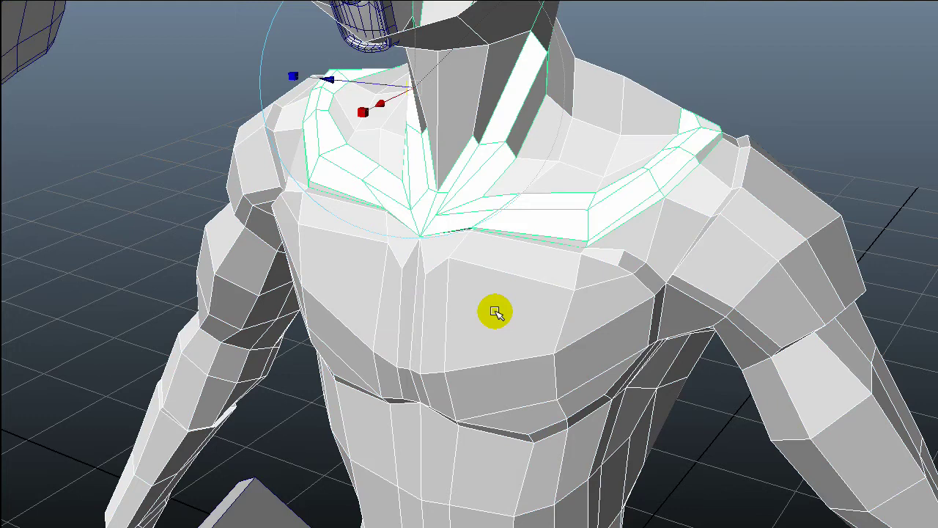
left_click_drag(488, 433, 413, 440, "alt")
right_click_drag(457, 402, 449, 224, "alt")
left_click(619, 308, "shift")
left_click(516, 345)
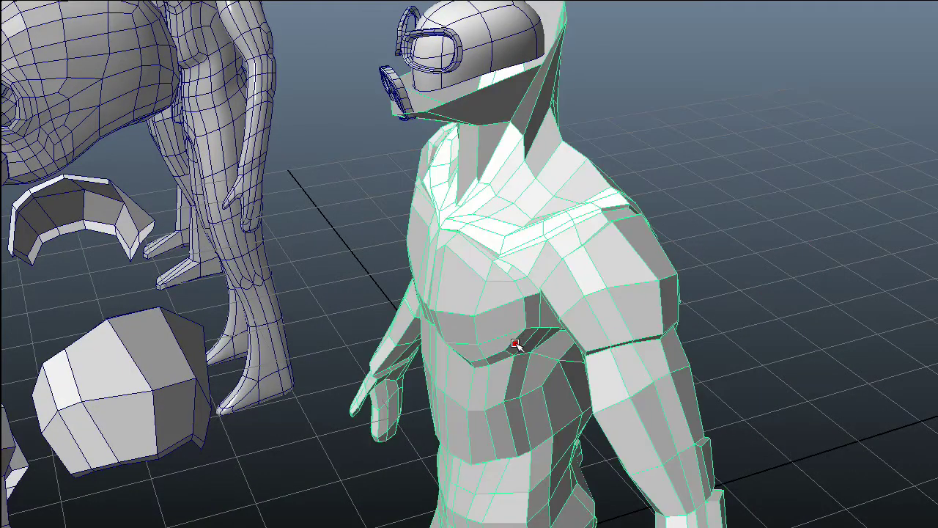
right_click_drag(475, 477, 439, 234, "alt")
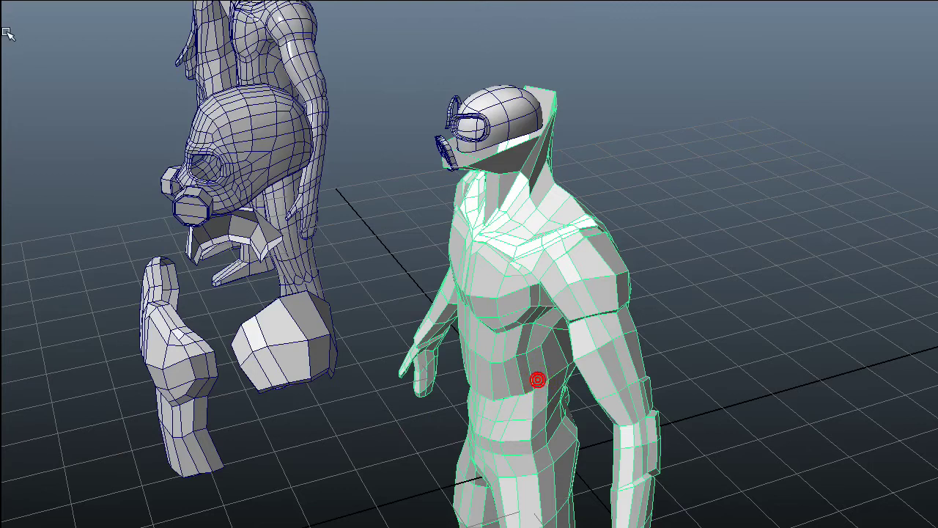
key("w")
left_click_drag(498, 468, 777, 418)
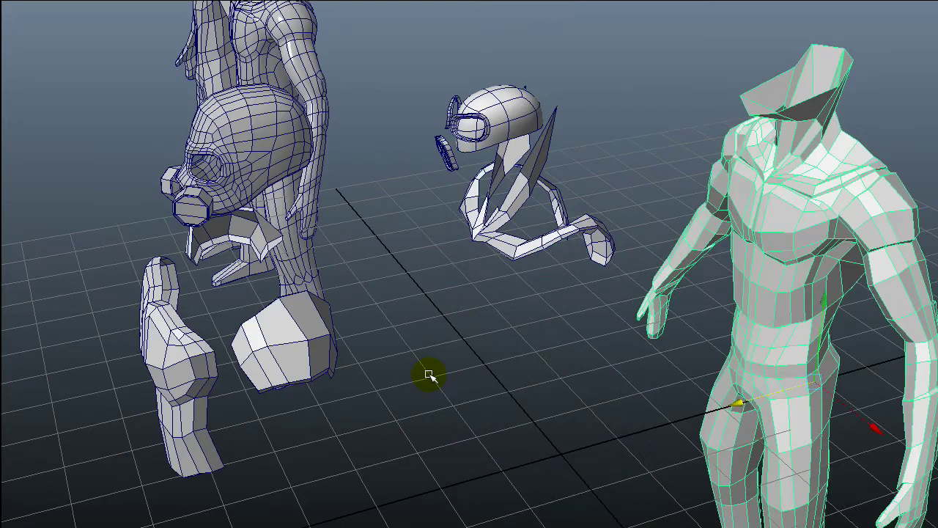
left_click_drag(430, 375, 937, 395, "alt")
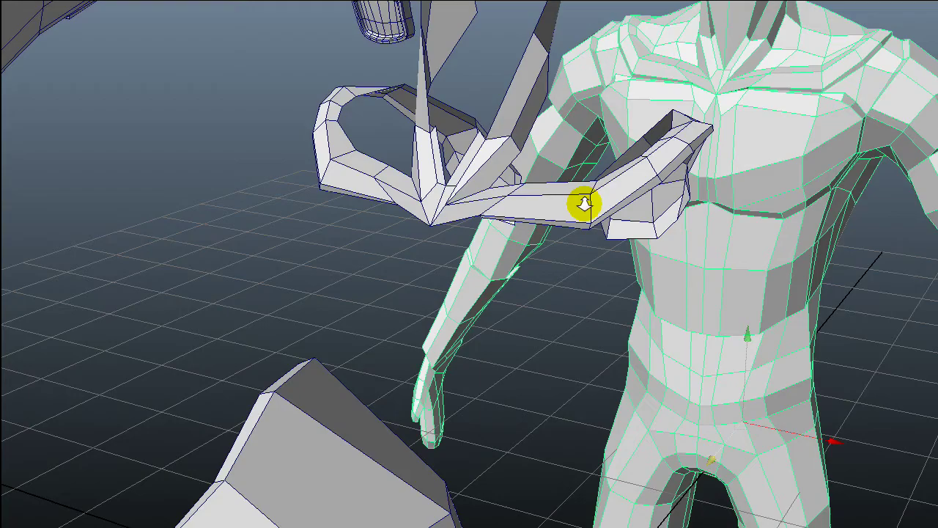
left_click_drag(583, 205, 516, 248, "alt")
right_click(539, 198)
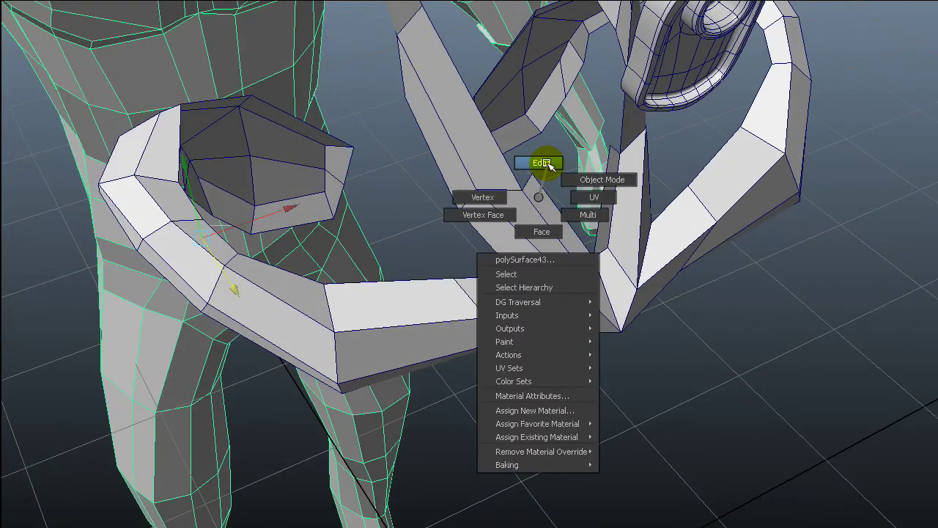
right_click_drag(548, 165, 541, 229)
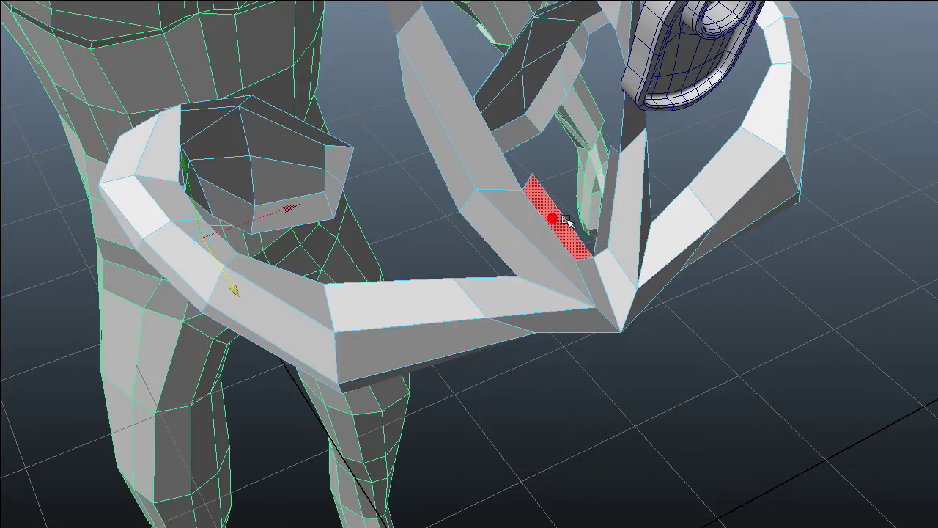
left_click(564, 218)
Extrude the lower border edges at the front centre of the collar piece and pull them straight down slightly.
left_click_drag(662, 303, 421, 280, "alt")
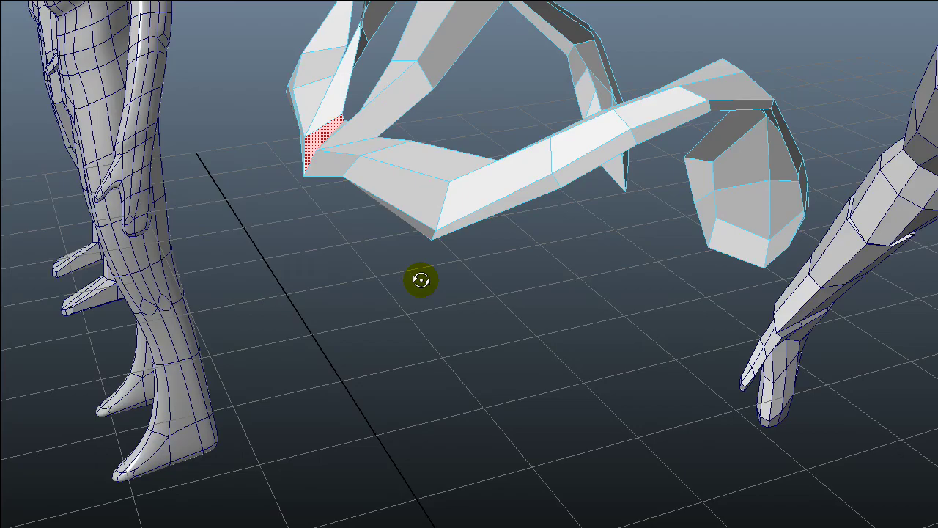
mouse_move(422, 280)
left_mouse_down("alt")
mouse_move(419, 251)
mouse_move(455, 208)
mouse_move(266, 189)
mouse_move(320, 152)
mouse_move(687, 88)
mouse_move(483, 103)
left_mouse_up("alt")
right_click_drag(631, 130, 637, 98)
left_click_drag(636, 102, 643, 142, "alt")
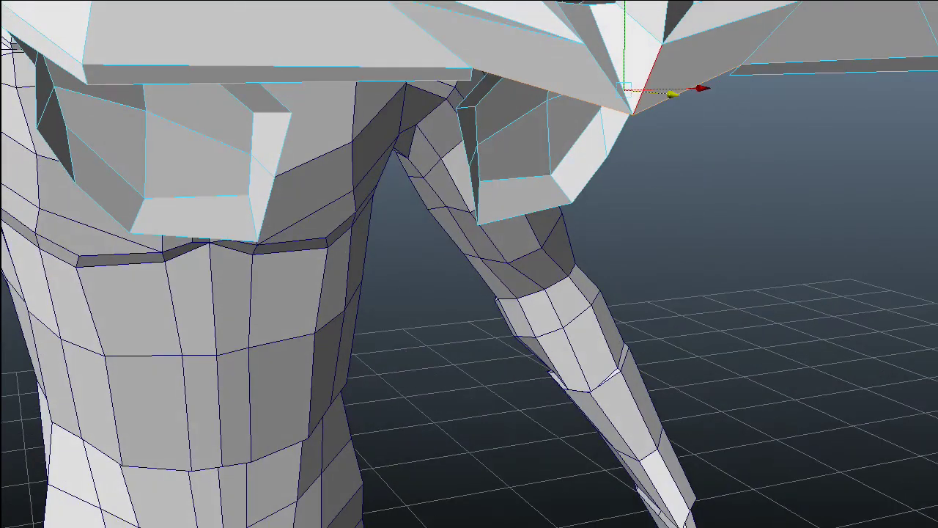
left_click(576, 99)
key("e")
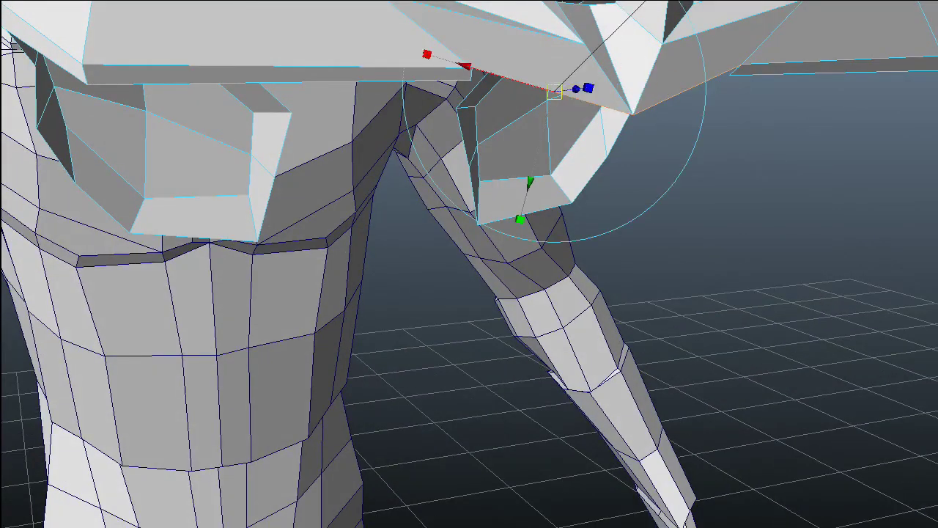
key("w")
left_click_drag(627, 1, 627, 11)
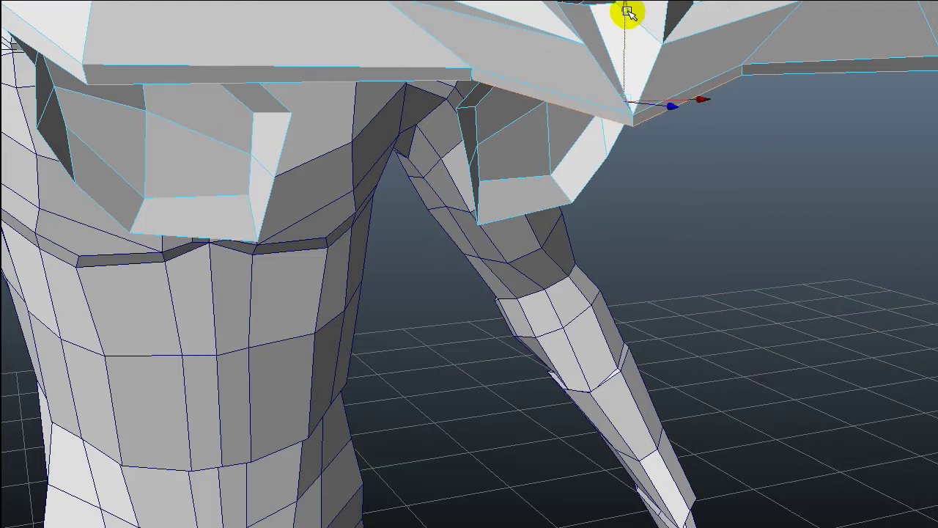
Merge the two separate lower corner vertices at one end of the extruded front strip.
mouse_move(490, 50)
right_mouse_down("alt")
mouse_move(484, 73)
mouse_move(498, 58)
right_mouse_up("alt")
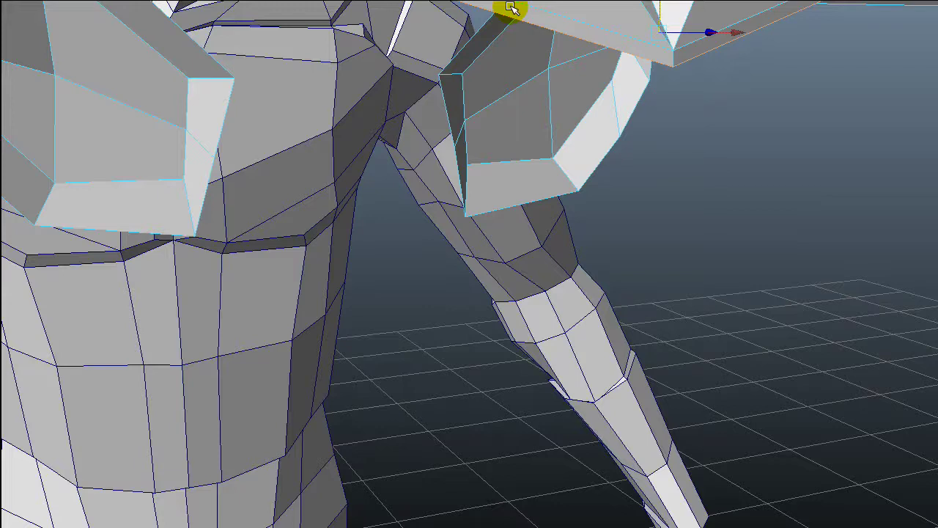
middle_click_drag(511, 7, 555, 129, "alt")
right_click(569, 58)
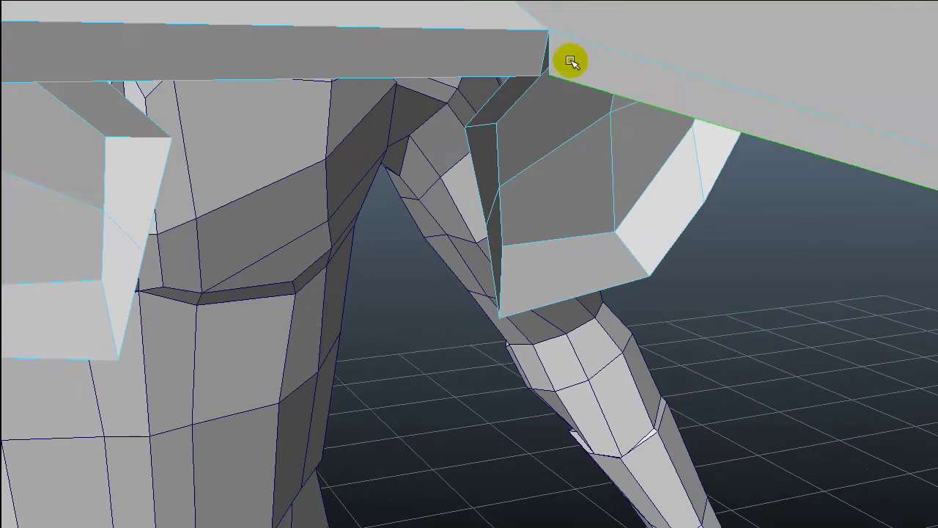
left_click(551, 77)
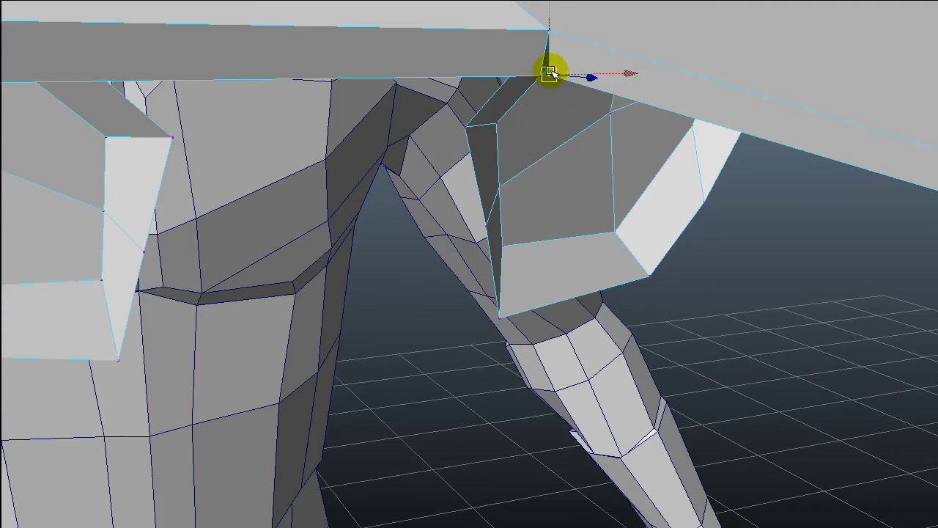
mouse_move(564, 55)
right_mouse_down("alt")
mouse_move(562, 63)
mouse_move(572, 46)
right_mouse_up("alt")
middle_click_drag(572, 46, 569, 88, "alt")
right_click_drag(570, 88, 523, 159, "alt")
left_click(517, 213, "shift")
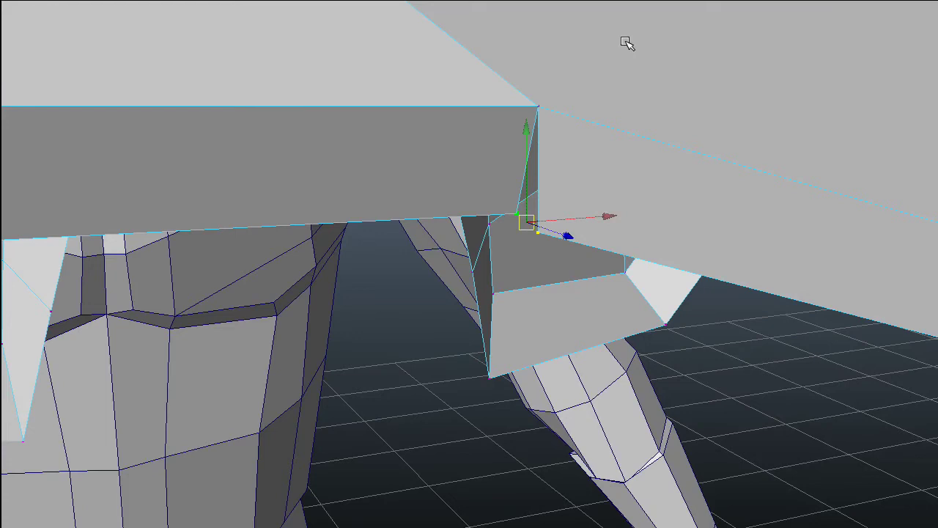
Merge the matching pair of lower corner vertices at the opposite end of the extruded front strip.
left_click_drag(838, 241, 782, 243, "alt")
left_click_drag(674, 235, 572, 276, "alt")
middle_click_drag(319, 339, 390, 283, "alt")
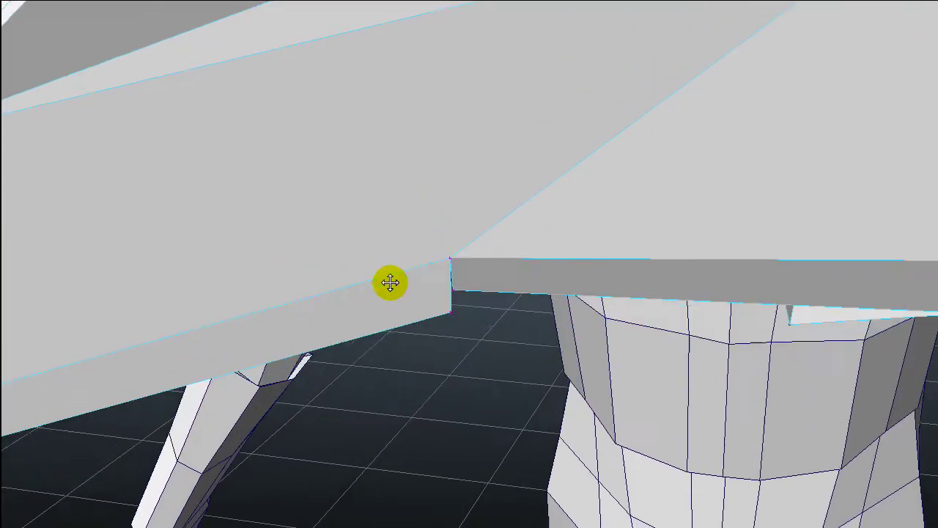
right_click_drag(408, 256, 398, 296, "alt")
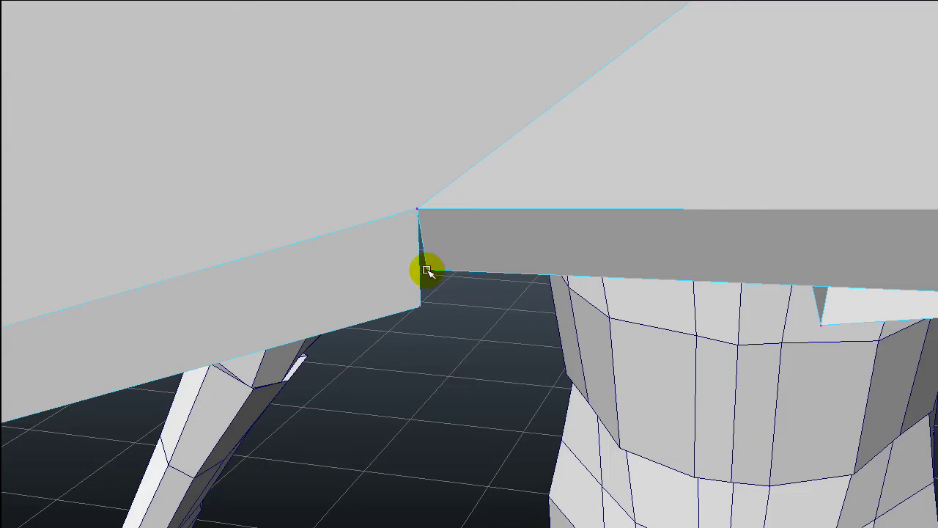
left_click(418, 306)
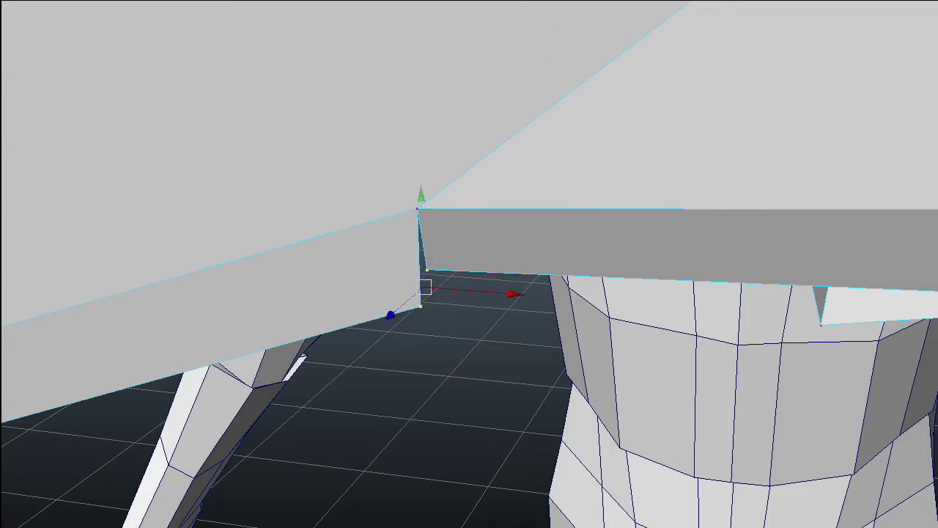
key("g")
Delete the extra edge vertex just below the upper tip of one pointed neck strip.
right_click_drag(485, 275, 410, 280, "alt")
left_click_drag(409, 279, 406, 333, "alt")
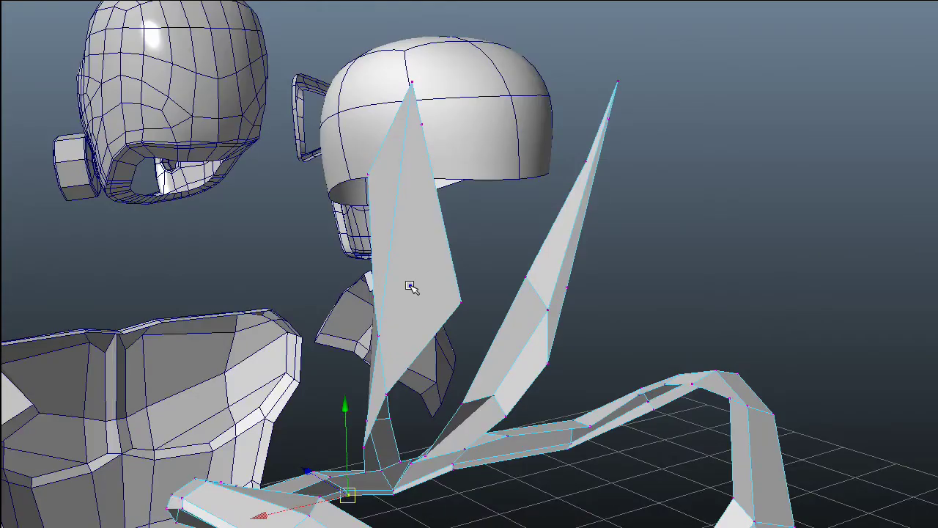
right_click_drag(413, 132, 370, 132)
left_click(421, 124)
left_click_drag(425, 136, 459, 264, "alt")
key("Delete")
left_click_drag(570, 277, 517, 261, "alt")
right_click(569, 192)
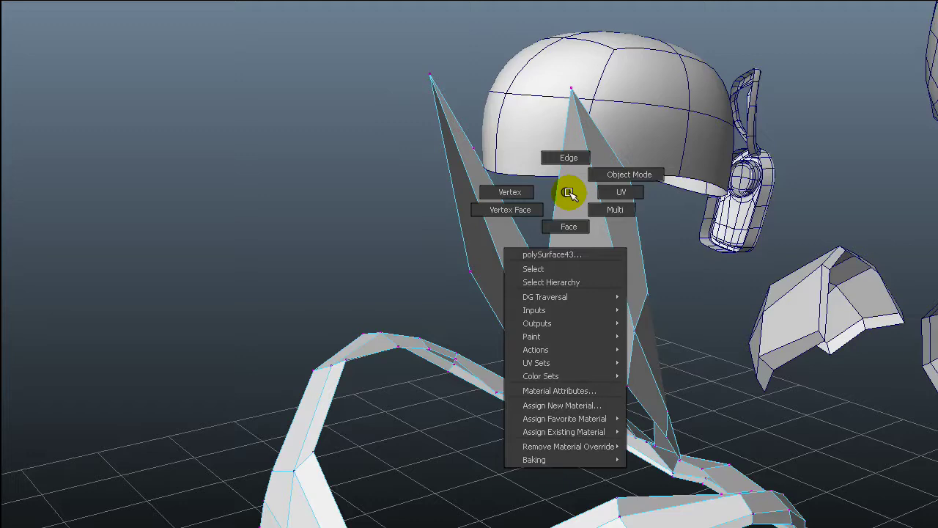
Shift the gas-mask head sideways to line it up with the centre line of the body.
right_click_drag(569, 192, 513, 198, "alt")
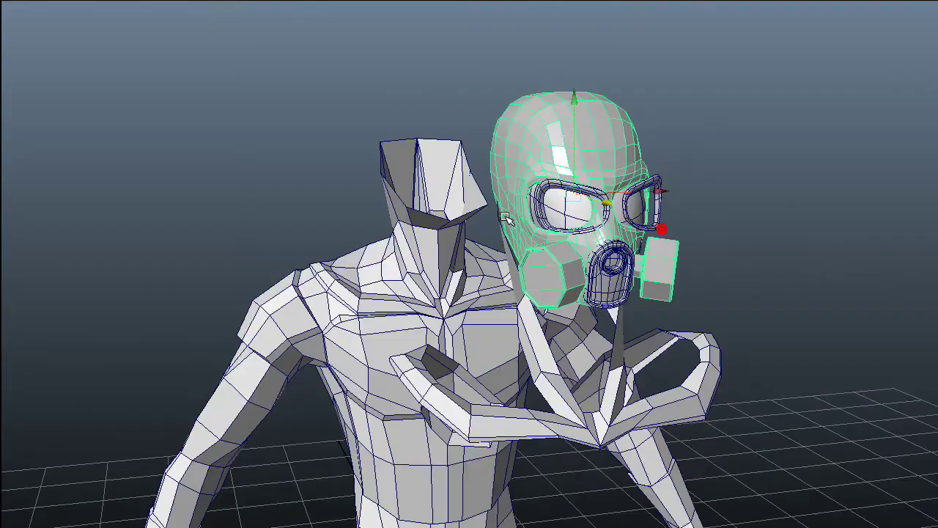
right_click_drag(587, 132, 657, 129, "alt")
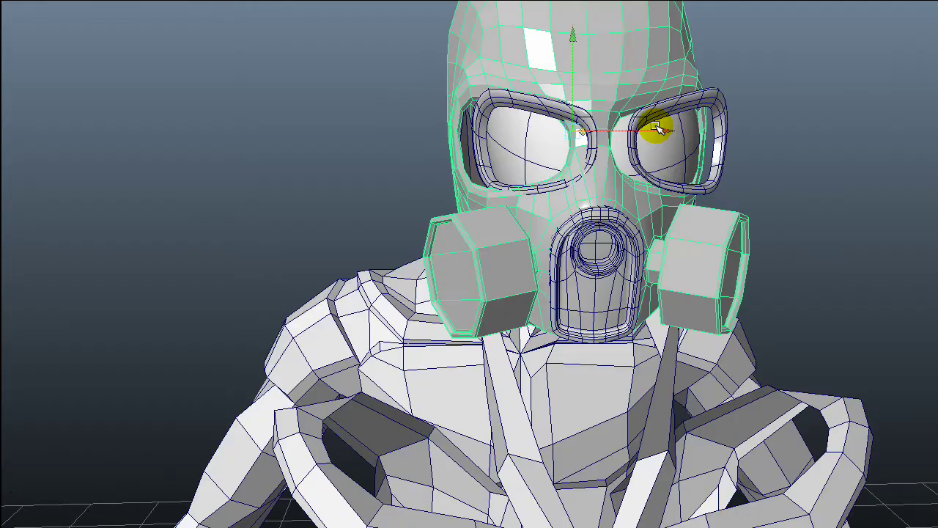
mouse_move(656, 129)
left_mouse_down()
mouse_move(674, 132)
mouse_move(663, 134)
left_mouse_up()
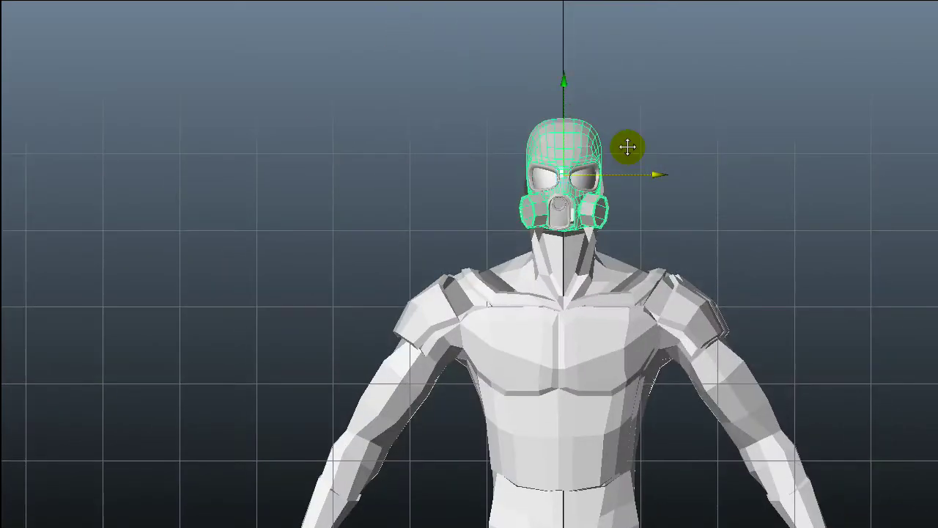
middle_click_drag(627, 146, 574, 147, "alt")
scroll(524, 360, "up", 5)
middle_click_drag(565, 268, 511, 377, "alt")
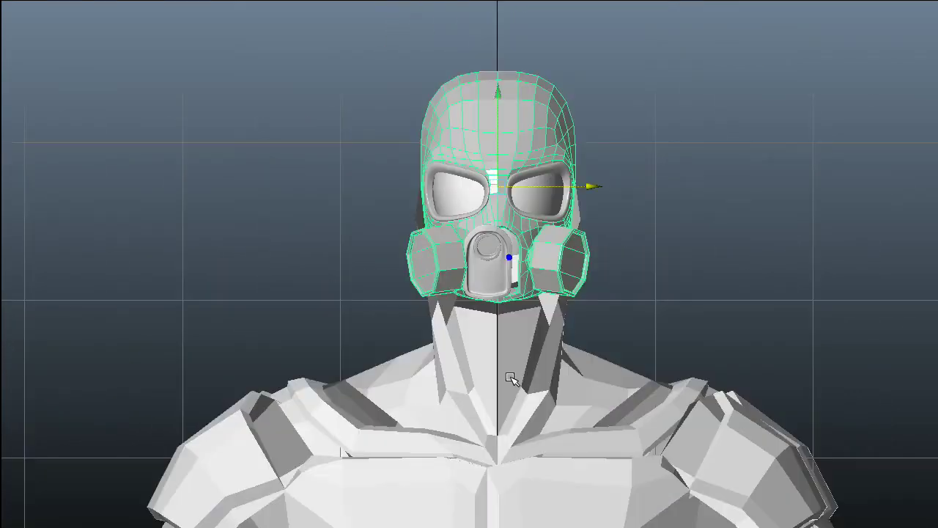
Move the rounded mouthpiece sideways to centre it on the gas mask between the two filters.
right_click_drag(554, 198, 579, 208, "alt")
left_click(496, 263)
scroll(477, 274, "up", 3)
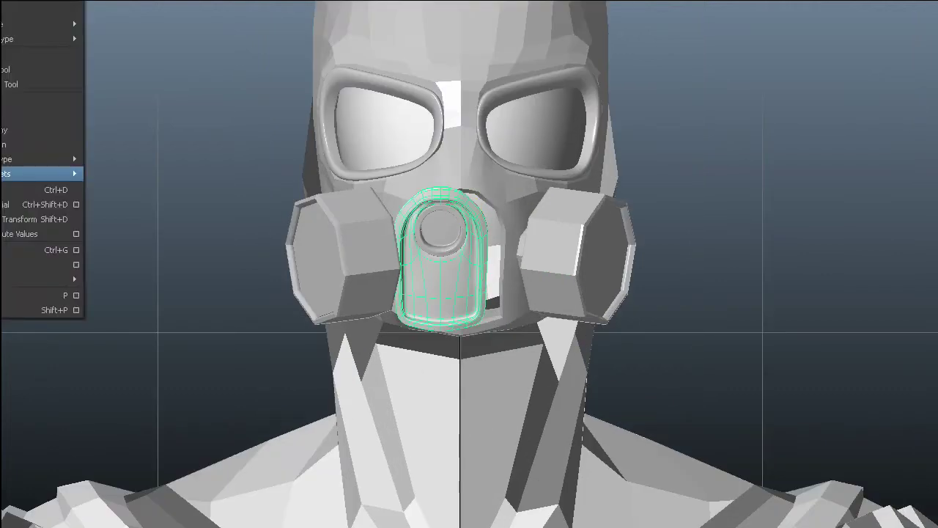
key("w")
left_click(464, 233, "shift")
left_click(476, 237)
key("z")
left_click_drag(535, 233, 554, 235)
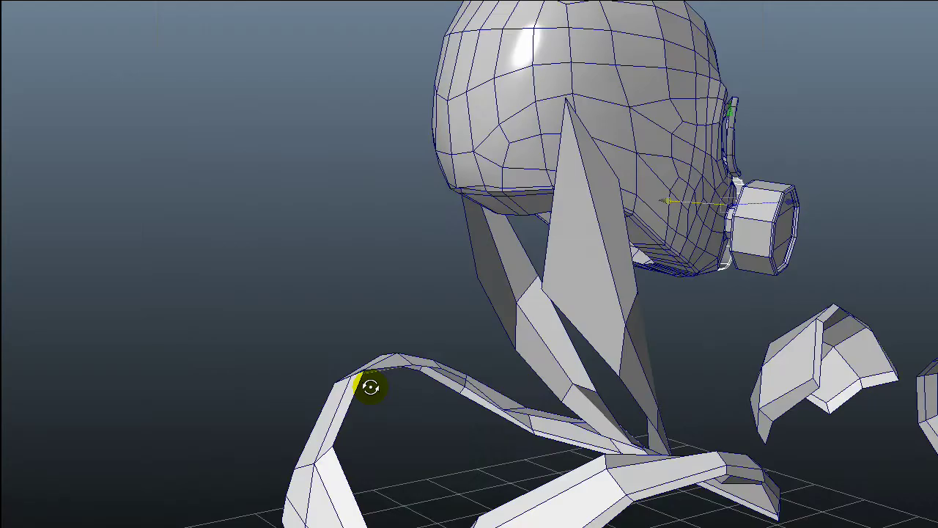
left_click_drag(370, 388, 418, 143, "alt")
key("Up")
key("Down")
key("Up")
key("Down")
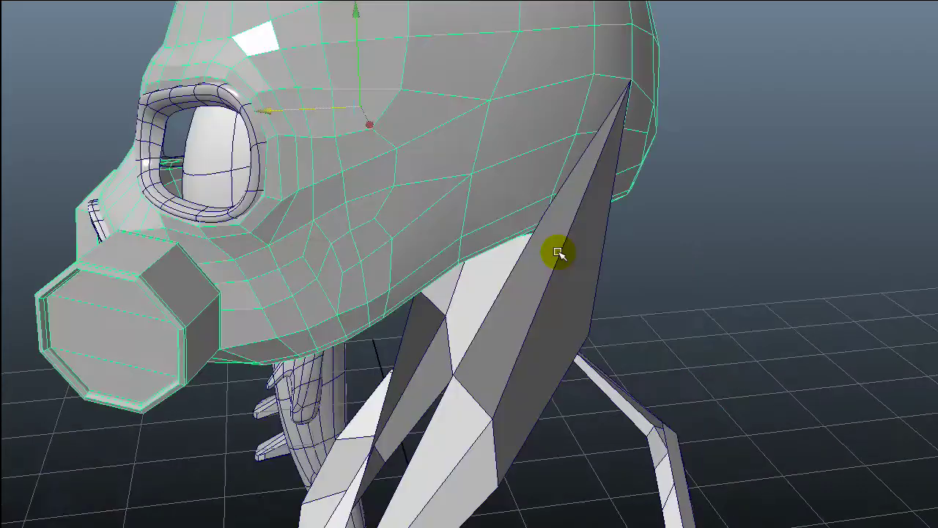
Extract the faces around the front V junction of the collar, including the lower strap segments and bottom rim, into a separate piece.
right_click_drag(559, 252, 559, 310)
left_click(540, 310)
left_click_drag(540, 310, 645, 447, "alt")
key("r")
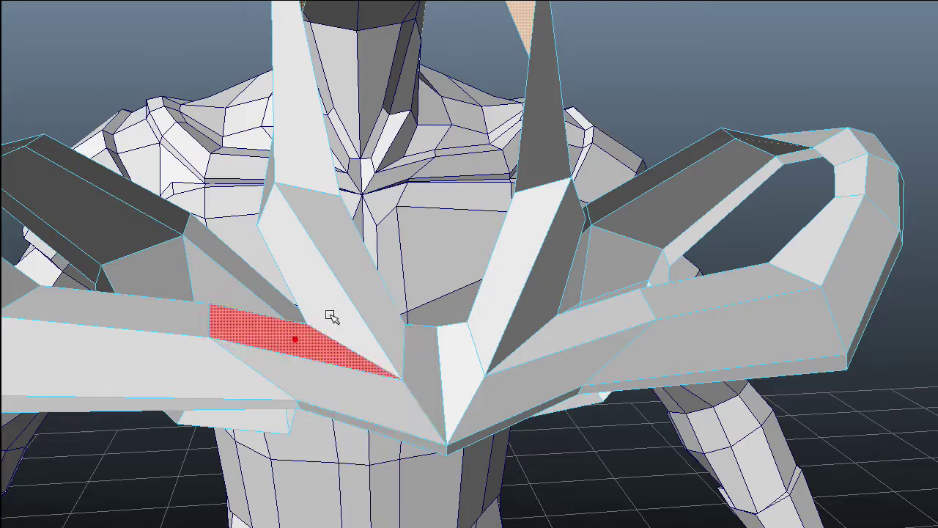
left_click_drag(331, 316, 538, 383)
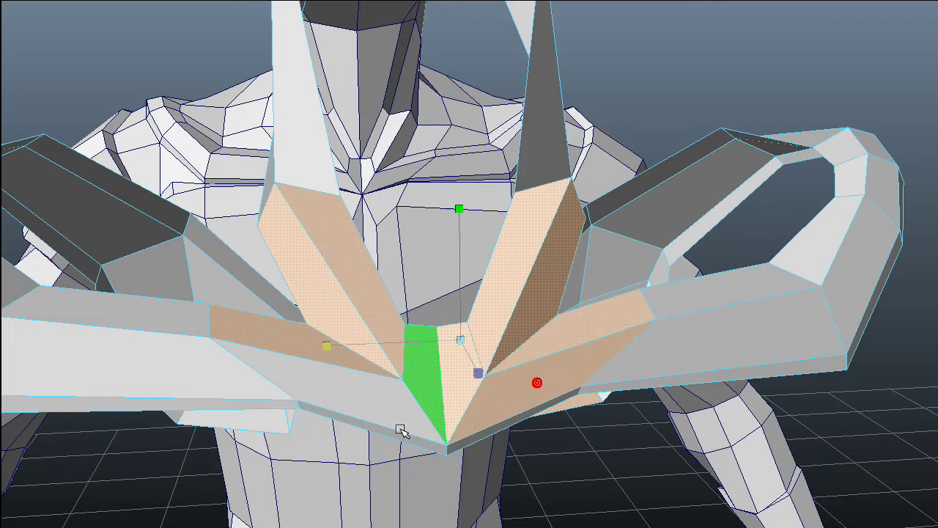
right_click_drag(371, 334, 371, 396)
left_click_drag(329, 314, 490, 378)
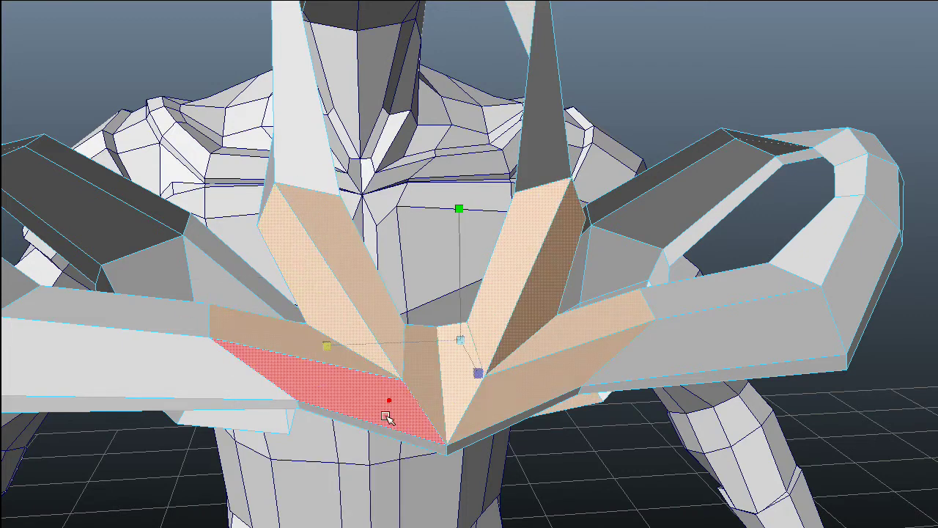
left_click(386, 416, "shift")
left_click(455, 449, "shift")
left_click(507, 428, "shift")
left_click_drag(507, 429, 432, 396, "alt")
key("space")
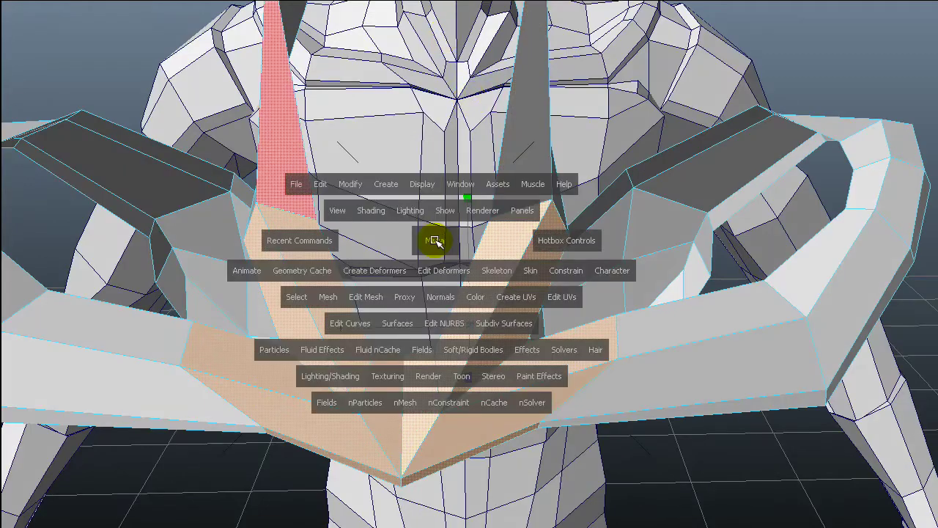
key("space")
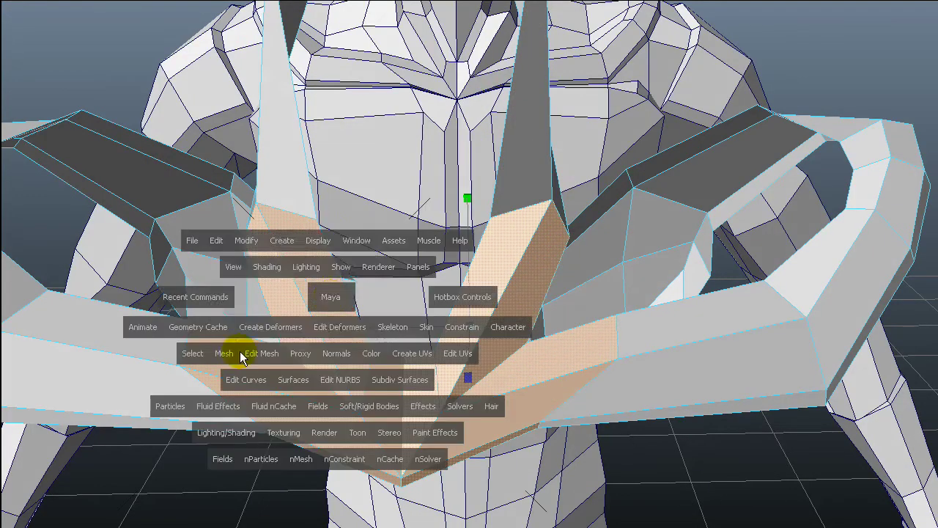
left_click(229, 354)
left_click(248, 77)
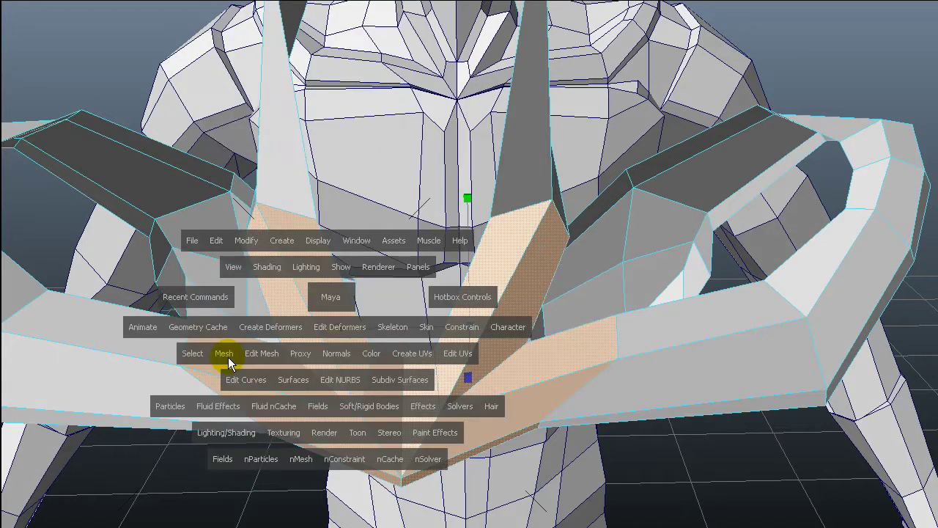
left_click_drag(224, 354, 249, 76)
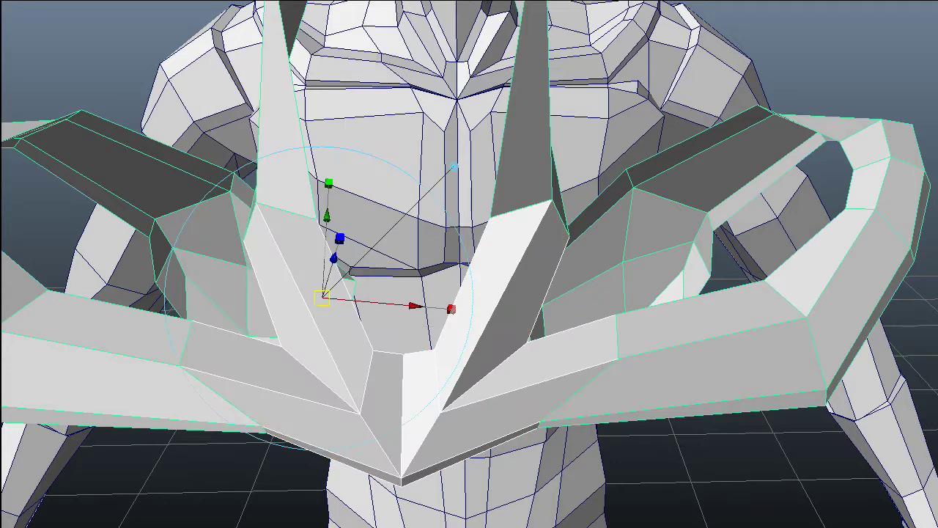
Isolate the extracted V-shaped front piece and extrude its open border edges backwards to give it thickness.
right_click_drag(655, 371, 655, 404)
right_click_drag(490, 392, 490, 432)
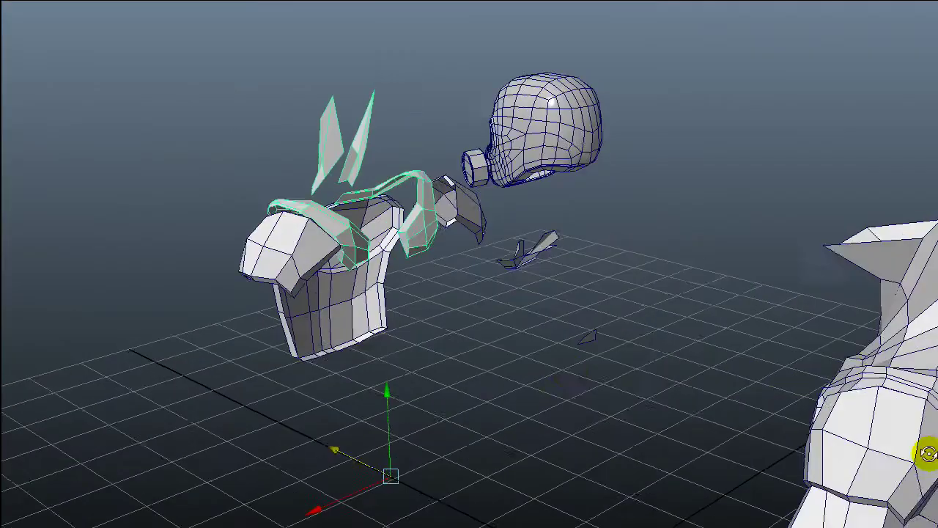
left_click_drag(929, 453, 934, 453, "alt")
right_click(367, 201)
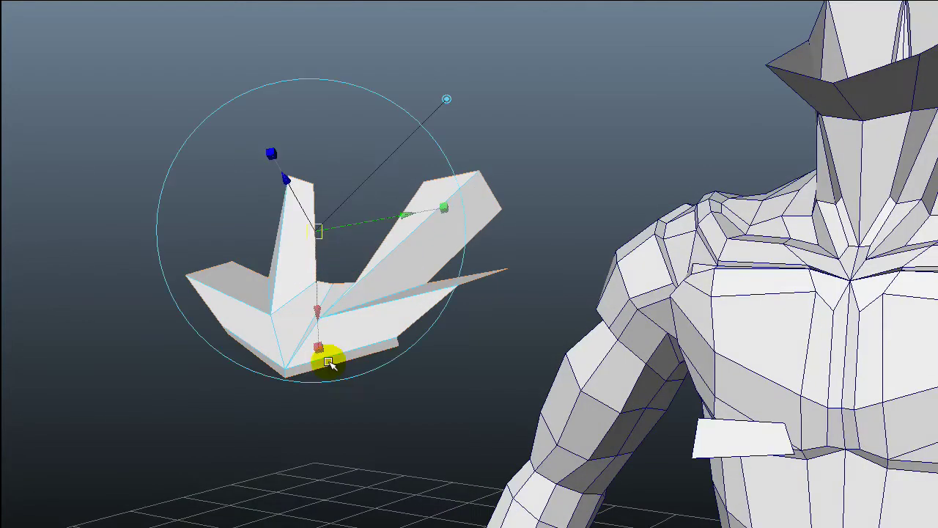
left_click(43, 123)
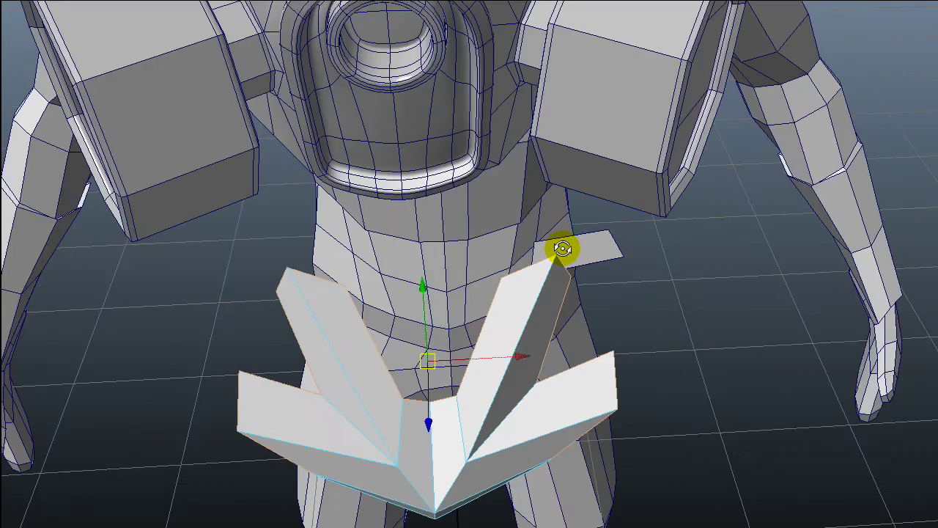
left_click_drag(563, 249, 472, 290, "alt")
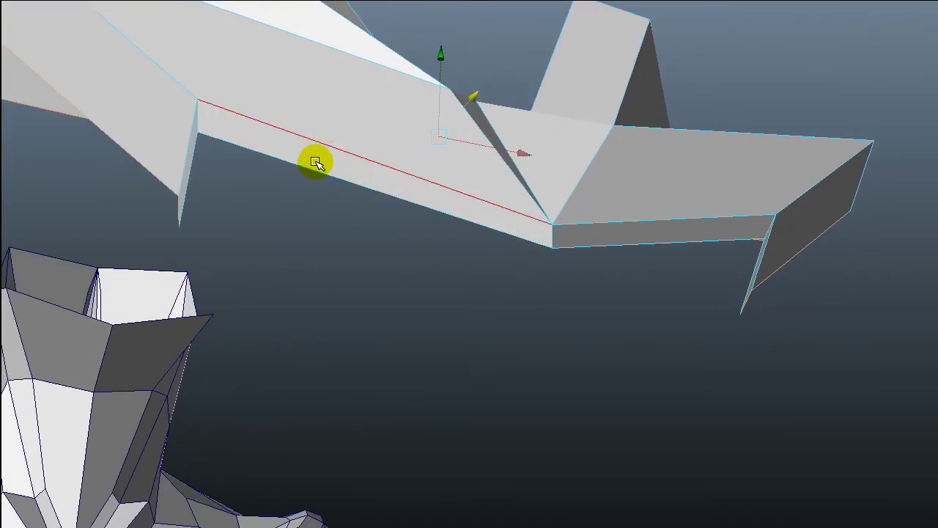
Move the bottom vertex at the front tip of the V piece straight down to deepen the rim.
left_click_drag(315, 162, 440, 230)
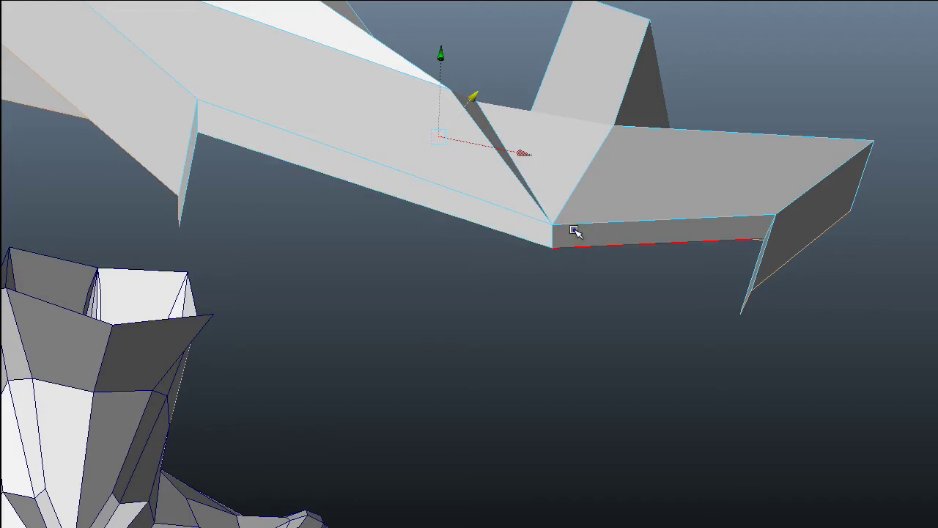
right_click_drag(575, 231, 534, 241)
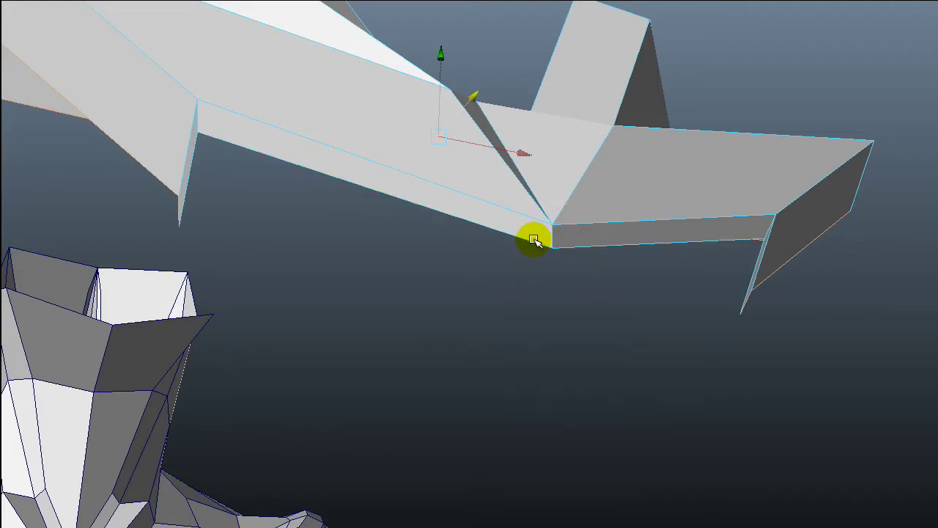
left_click(551, 244)
left_click_drag(547, 160, 549, 238)
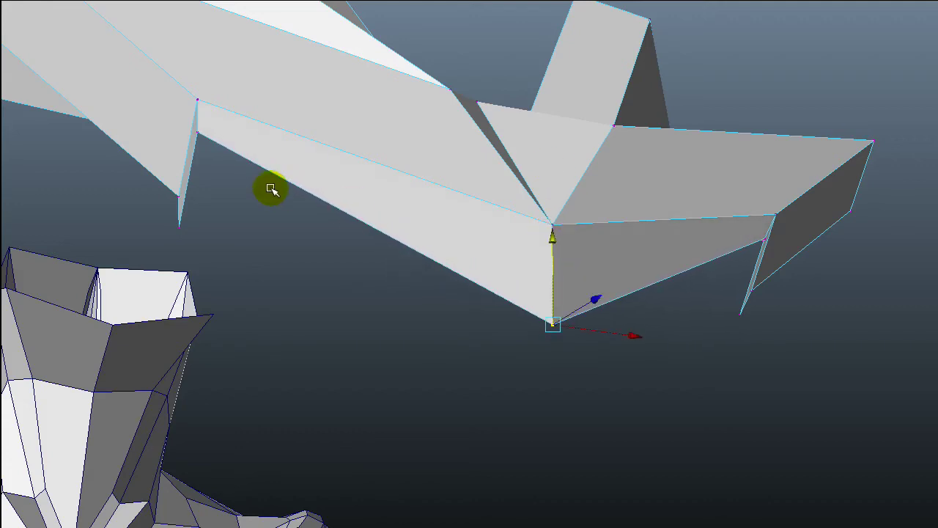
Delete the small faces wedged between the front rim and the side panel at both lower corners of the V piece.
left_click(199, 133)
key("g")
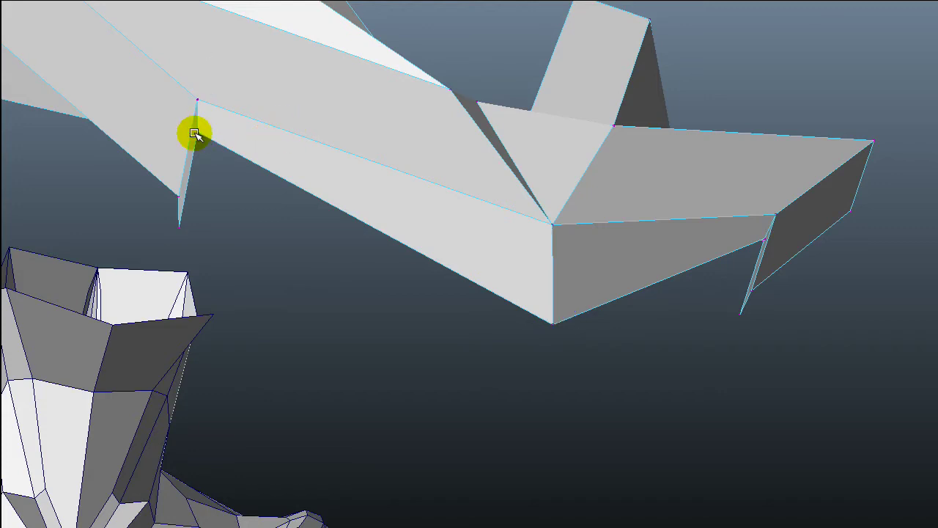
left_click(198, 132)
left_click(198, 131)
left_click(224, 183)
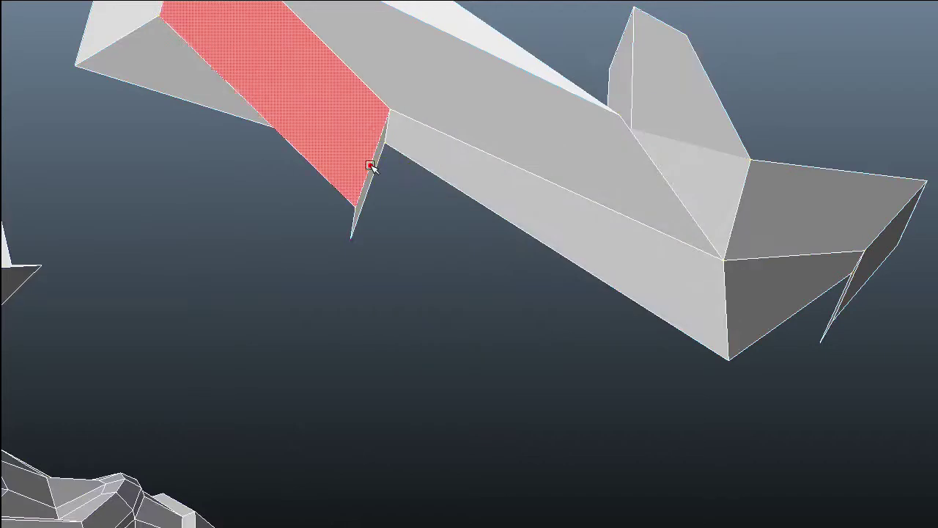
left_click(371, 166)
left_click(374, 168)
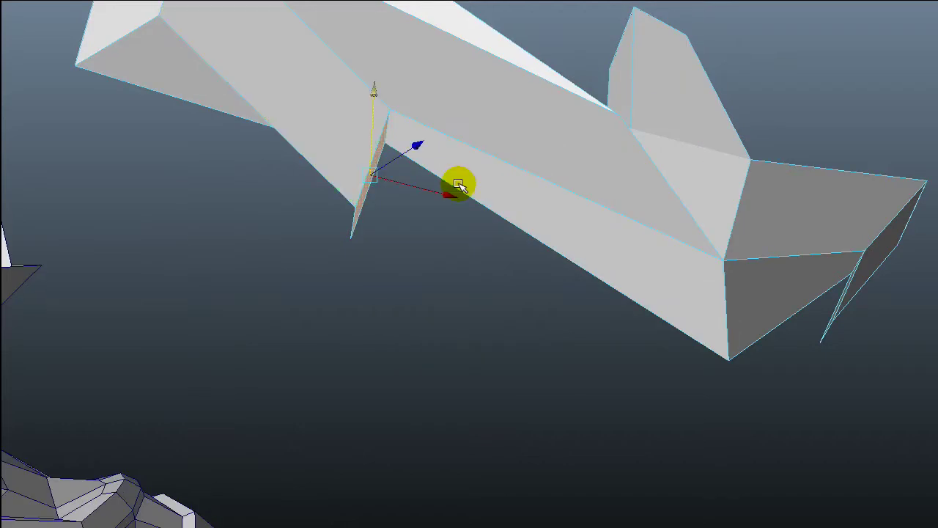
key("Delete")
left_click_drag(721, 330, 559, 192, "alt")
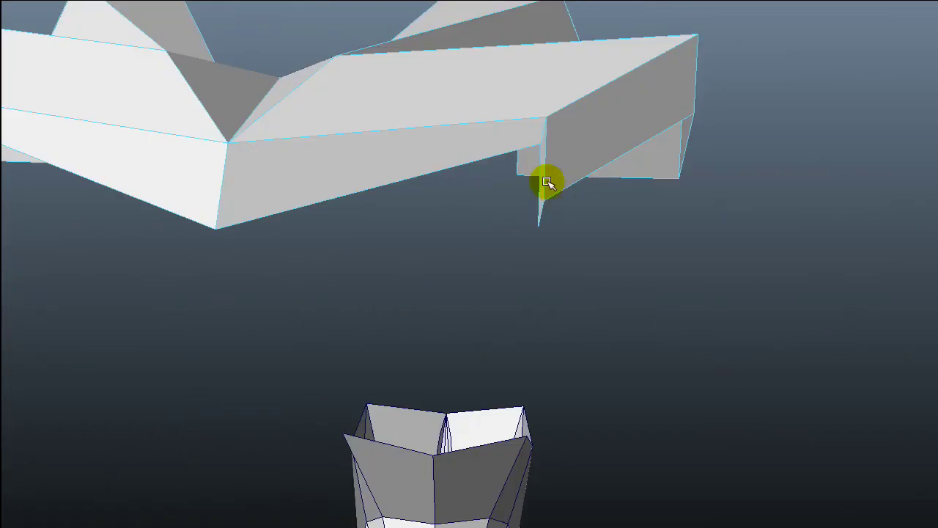
left_click(547, 184)
key("Delete")
Lower the front rim's two outer bottom vertices to line up with the lower corners of the side panels.
left_click_drag(258, 189, 303, 191, "alt")
left_click_drag(331, 109, 329, 162, "alt")
right_click_drag(347, 218, 283, 218)
left_click(314, 223)
left_click_drag(319, 141, 310, 215)
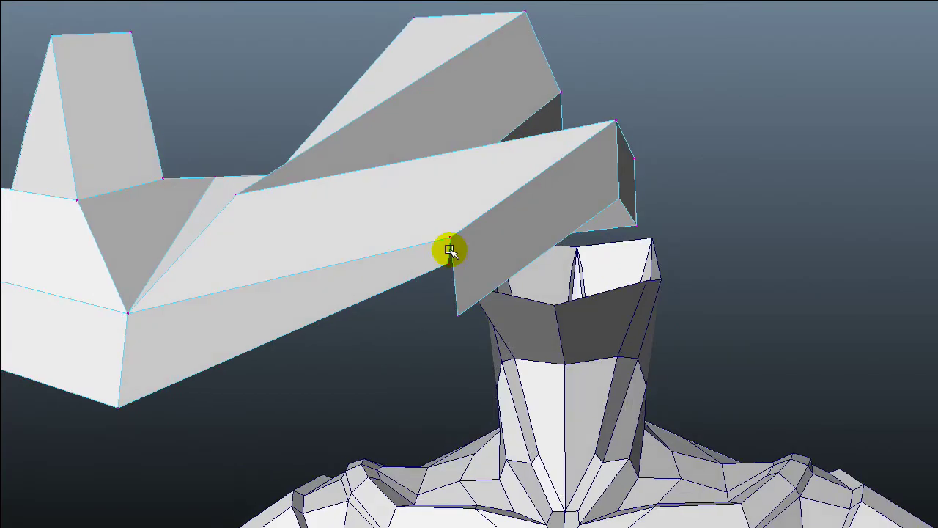
left_click(452, 264)
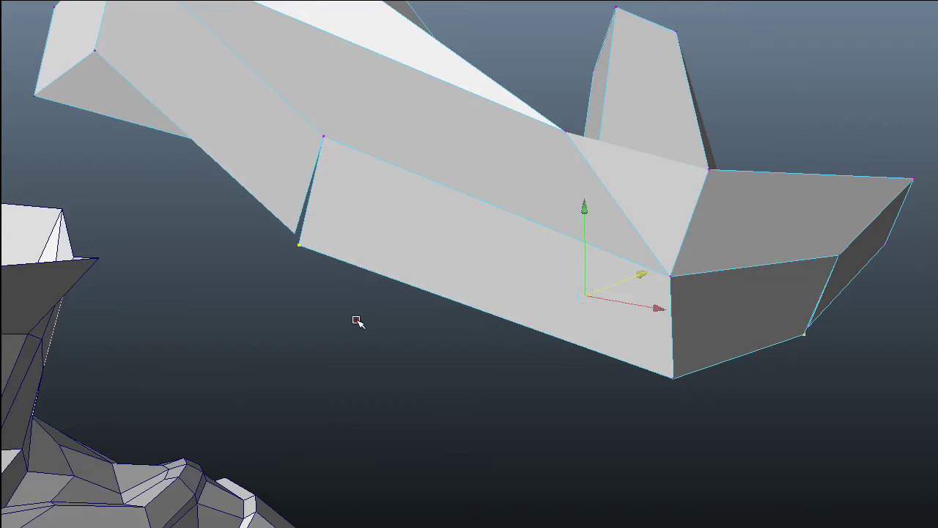
Merge the paired vertices at both lower rim corners to close the gaps between the front rim and side panels.
right_click_drag(308, 227, 252, 227)
left_click(274, 235)
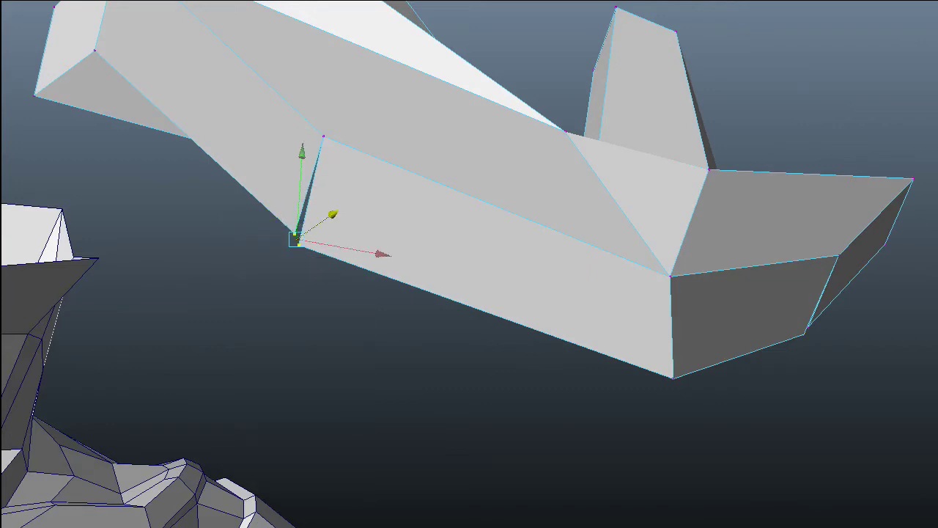
left_click_drag(726, 276, 622, 301, "alt")
left_click(616, 203)
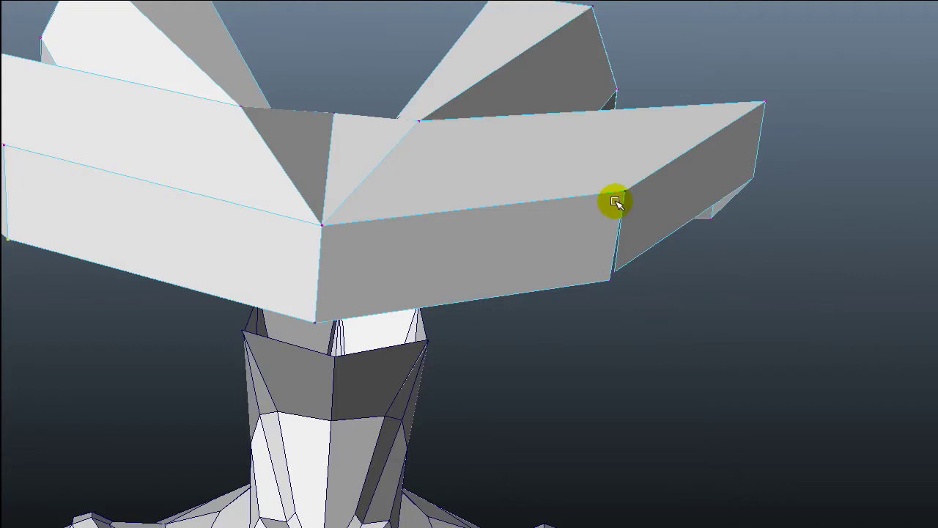
left_click(631, 186)
left_click_drag(517, 264, 174, 83, "alt")
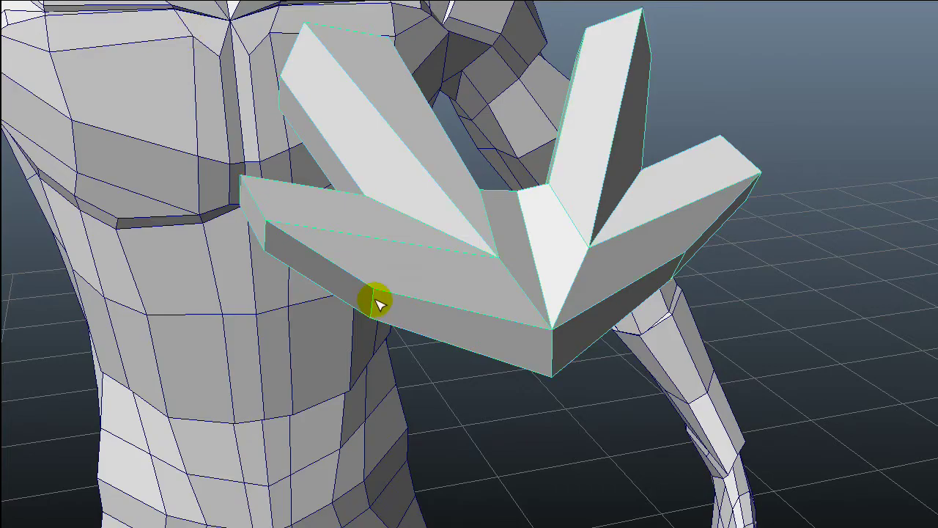
Insert edge loops around the extruded side wall near its upper and lower edges, and check the piece in smooth preview.
key("2")
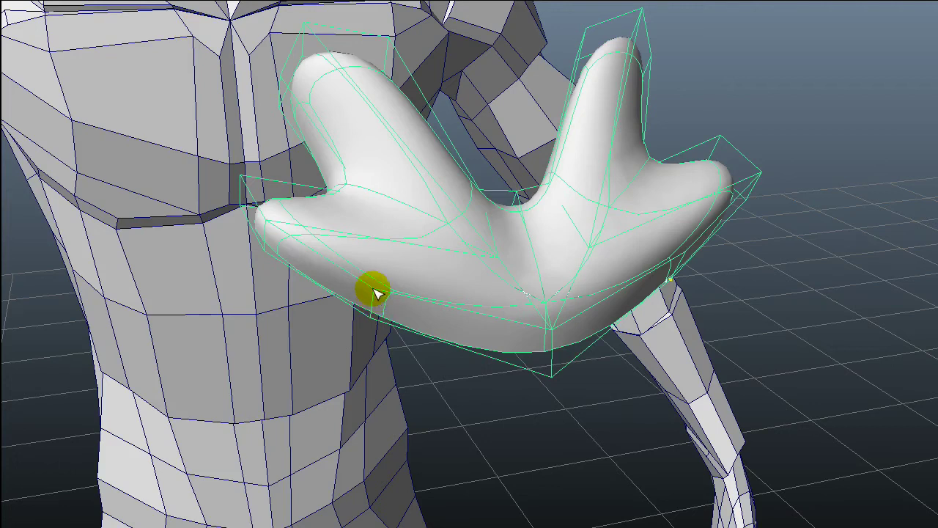
key("1")
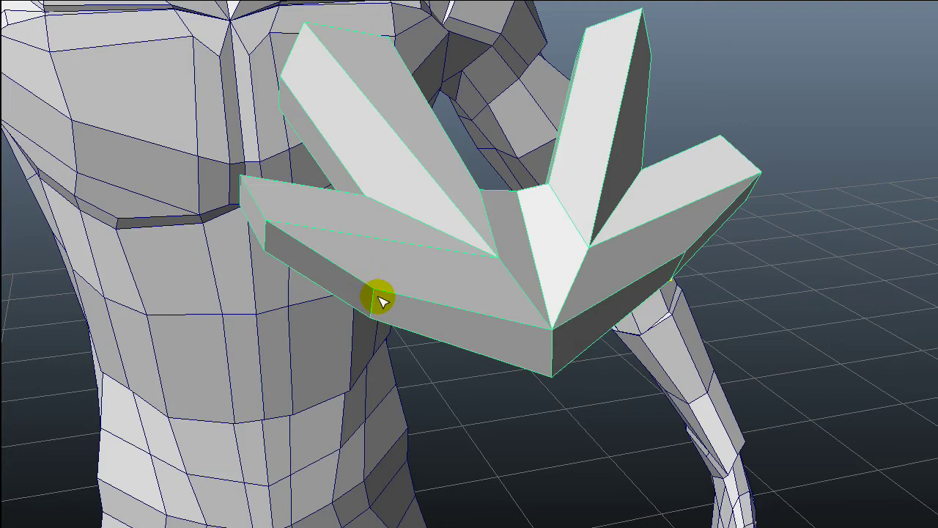
left_click(376, 298)
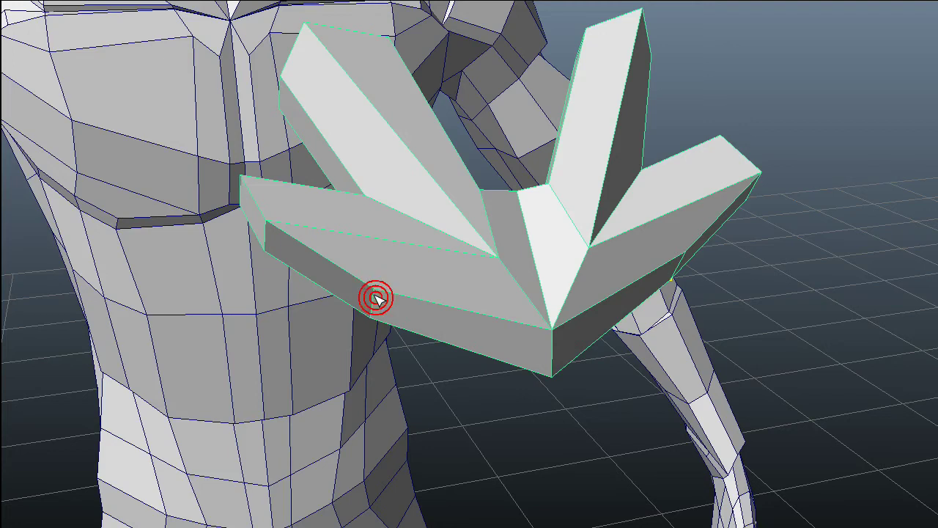
left_click(375, 299)
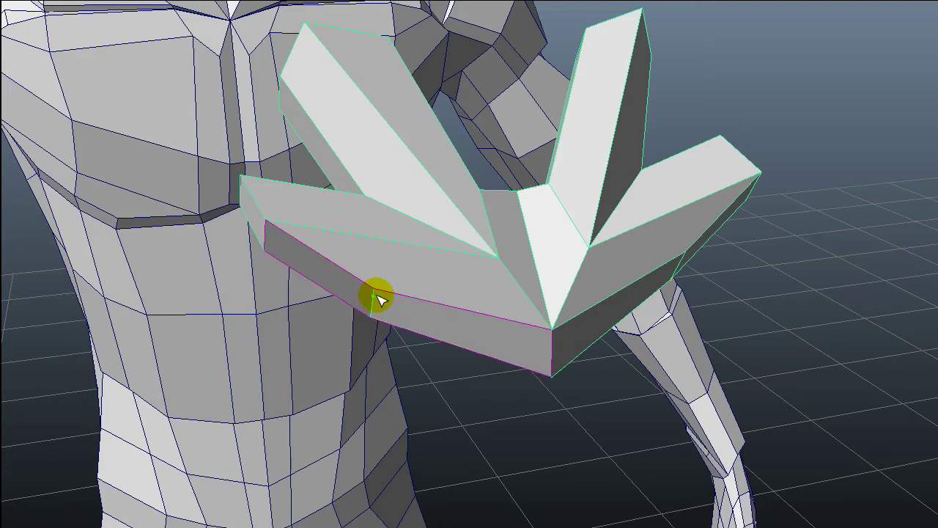
left_click(375, 297)
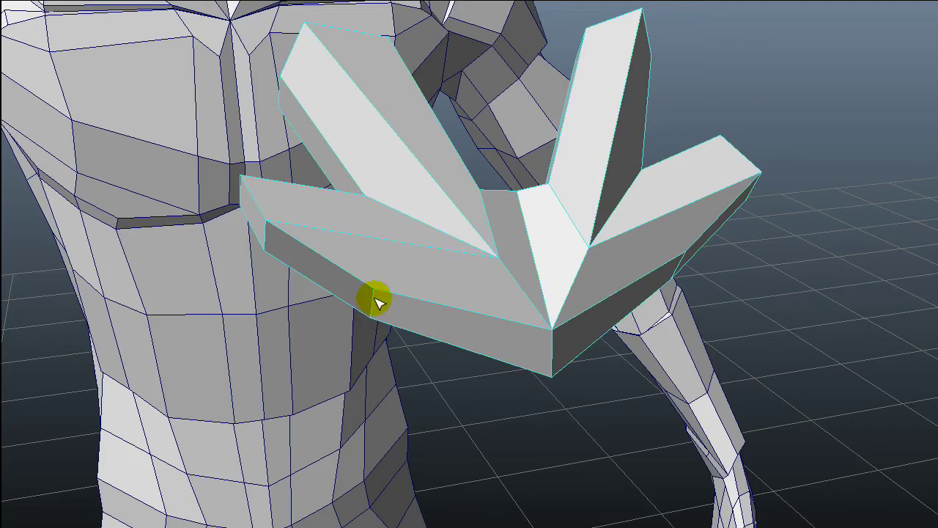
left_click_drag(375, 299, 376, 293)
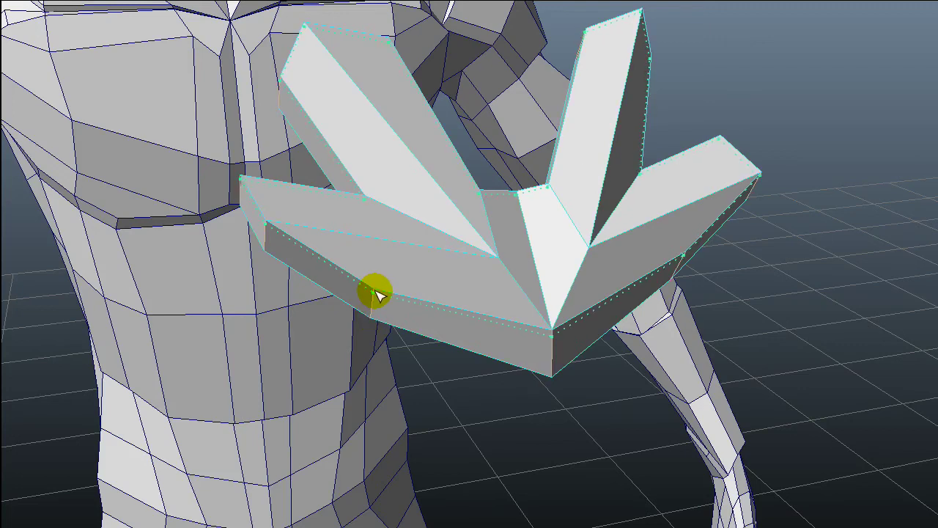
left_click(373, 311)
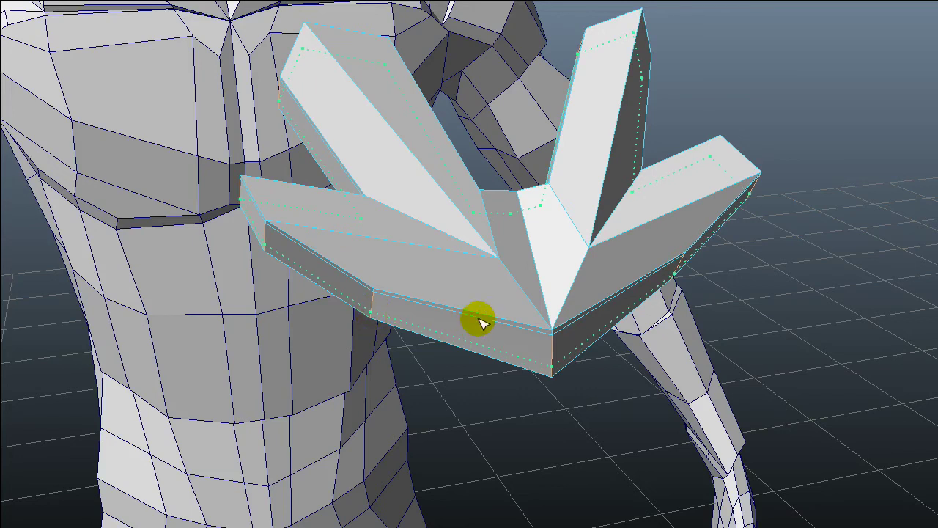
key("3")
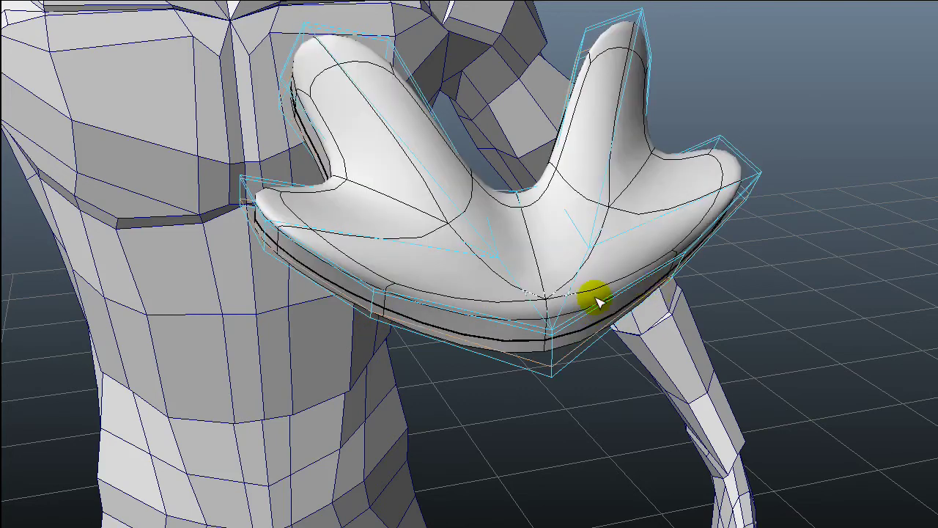
key("1")
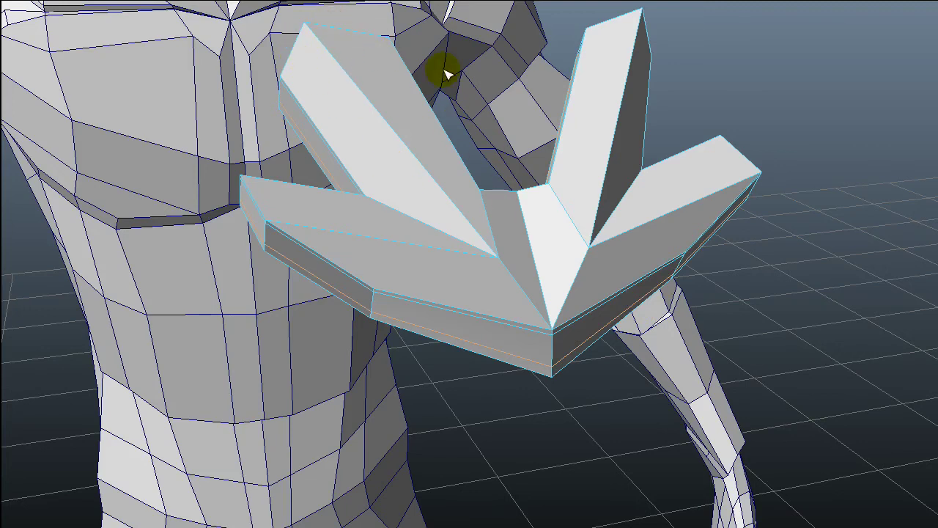
Insert supporting edge loops close to the centre crease of the V piece, one on each side.
left_click_drag(561, 303, 560, 321)
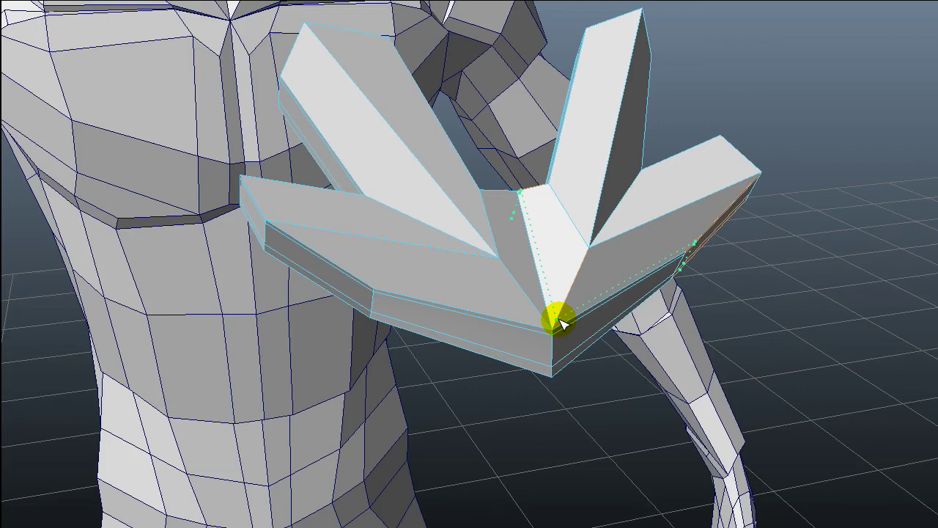
left_click(513, 198)
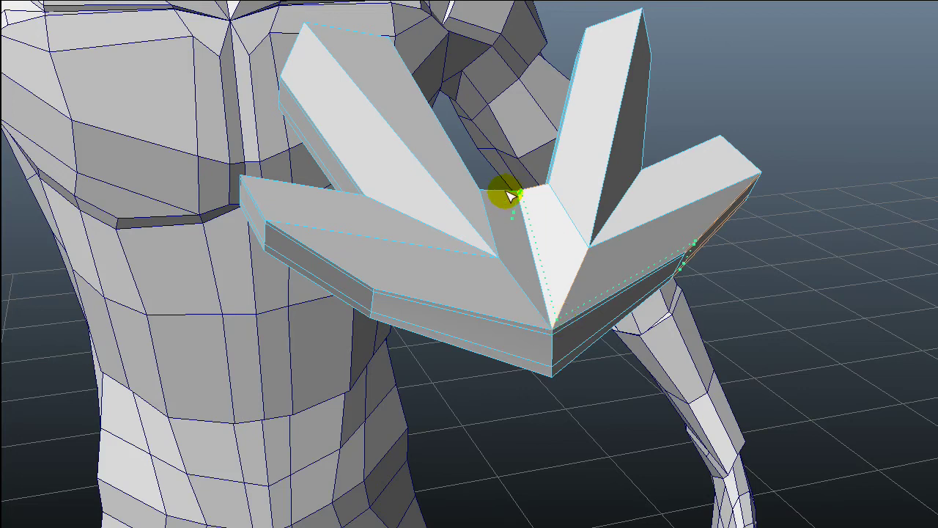
left_click_drag(506, 191, 513, 194)
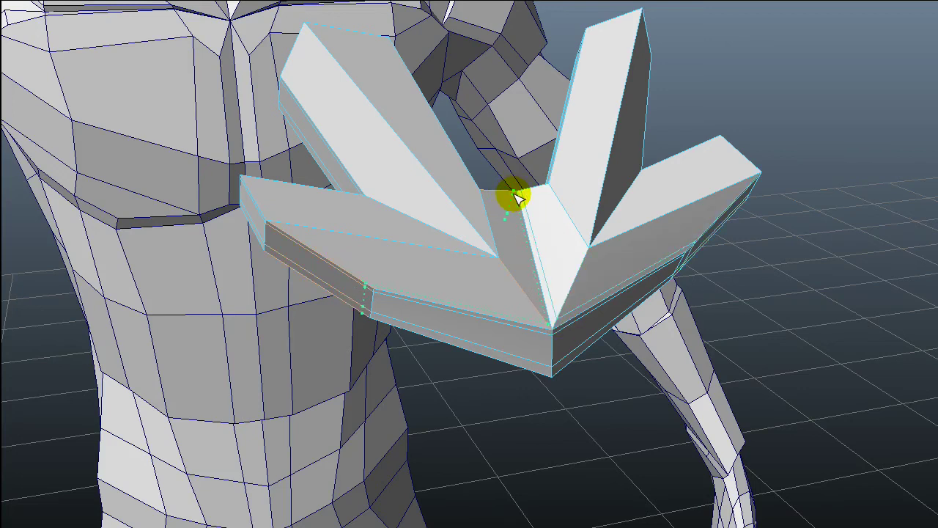
key("Return")
Insert supporting edge loops along the ridges of the prongs and beside the crease running to the front tip.
left_click(301, 36)
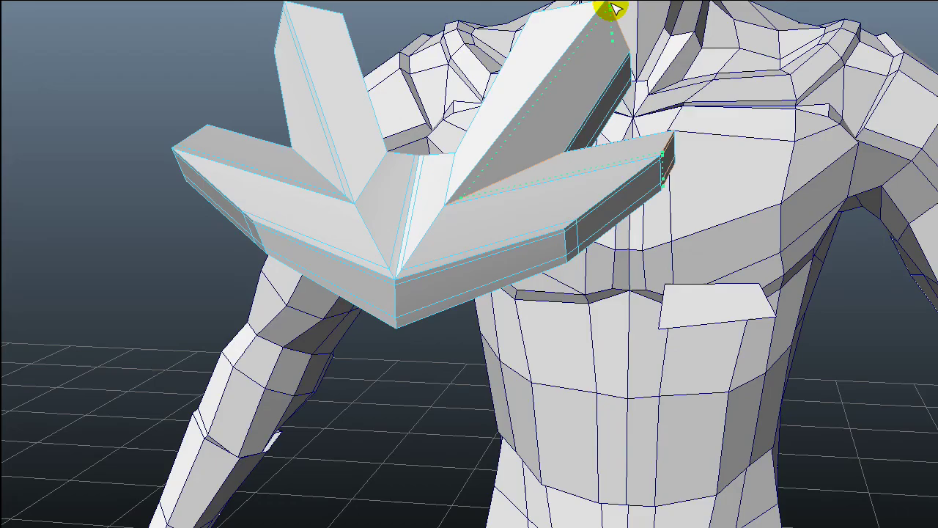
left_click_drag(460, 245, 487, 300, "alt")
left_click(470, 265)
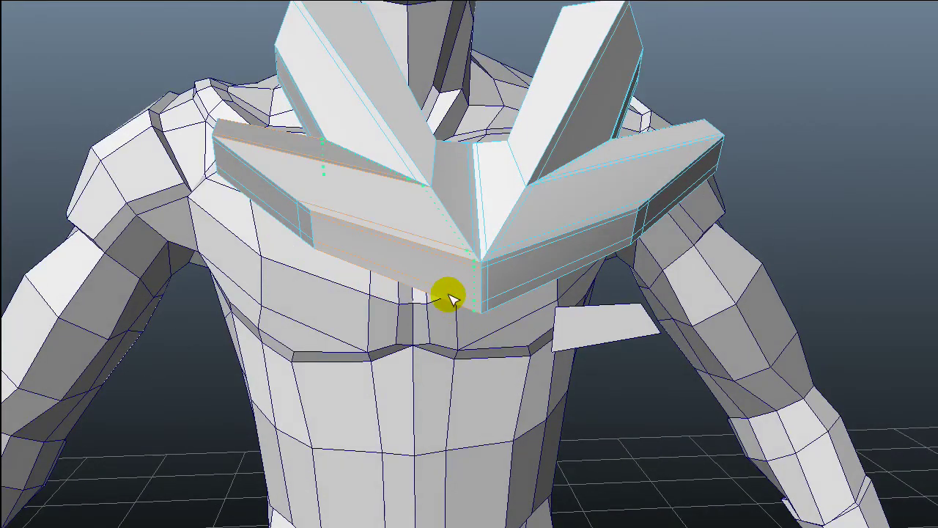
Examine the V piece in smooth preview from several angles, then return it to the unsmoothed display.
key("3")
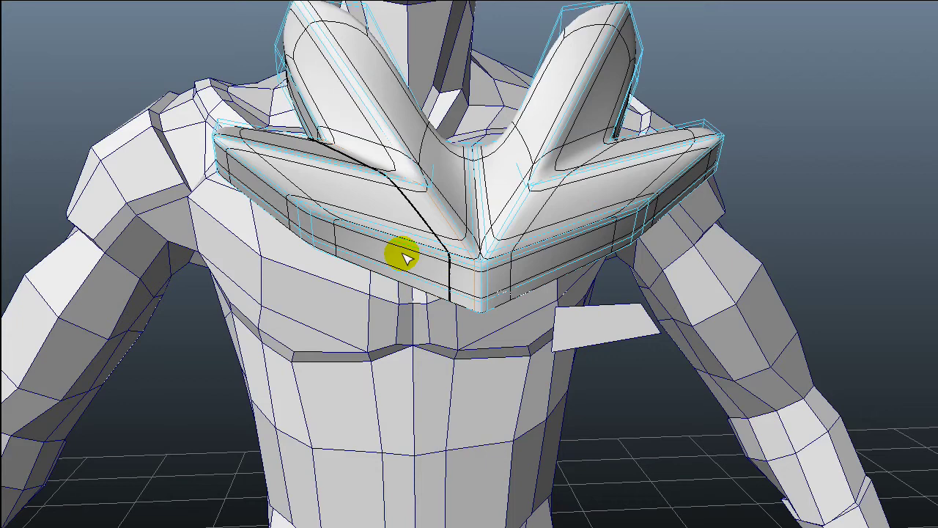
left_click_drag(404, 254, 378, 264, "alt")
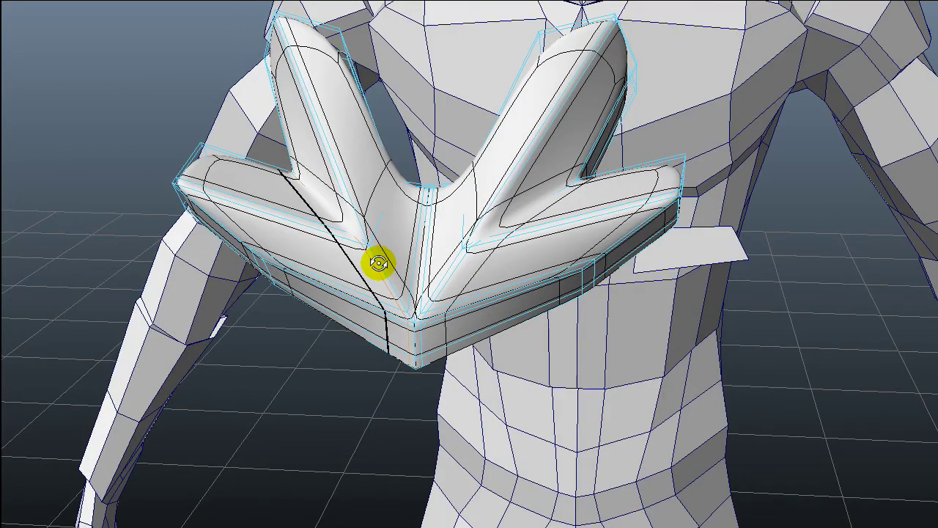
mouse_move(379, 264)
left_mouse_down("alt")
mouse_move(384, 247)
mouse_move(409, 266)
mouse_move(384, 266)
left_mouse_up("alt")
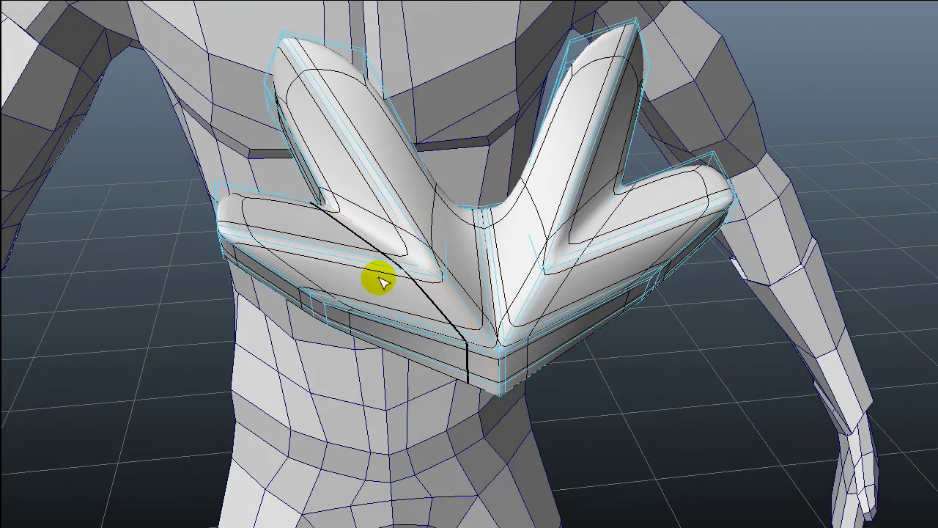
left_click_drag(477, 297, 526, 282, "alt")
left_click_drag(400, 267, 455, 260, "alt")
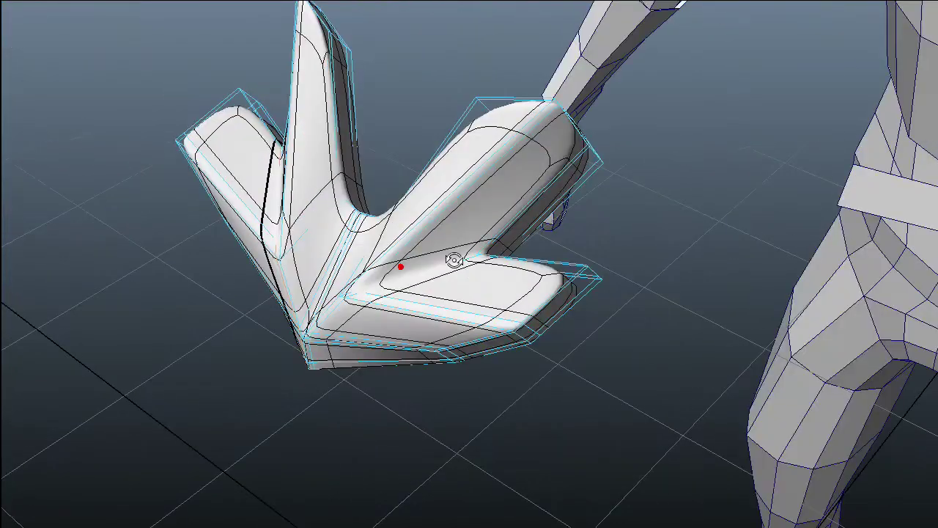
right_click_drag(455, 261, 459, 220, "alt")
left_click_drag(459, 221, 398, 301, "alt")
right_click_drag(398, 302, 507, 300, "alt")
key("1")
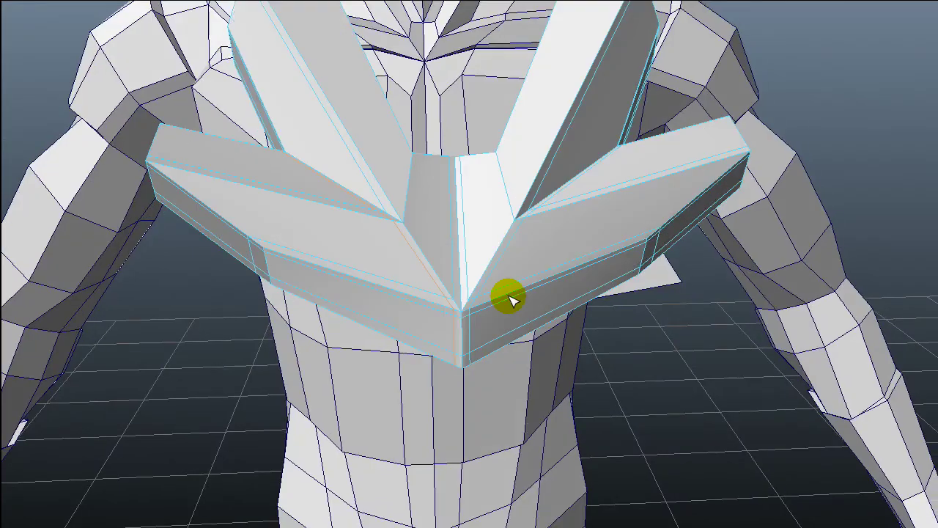
Insert supporting edge loops along the upper prongs, beside their ridges and close to their inner and outer long edges.
left_click_drag(414, 285, 384, 327, "alt")
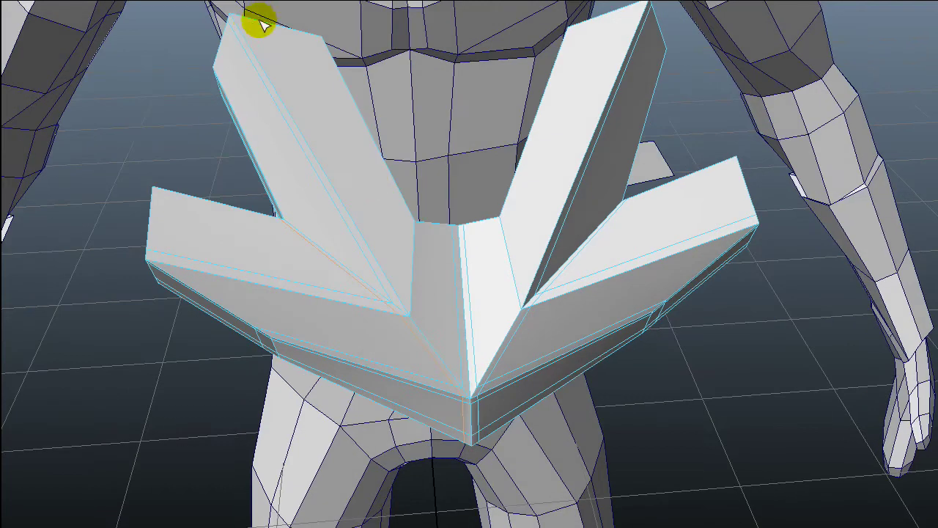
left_click_drag(248, 19, 243, 20)
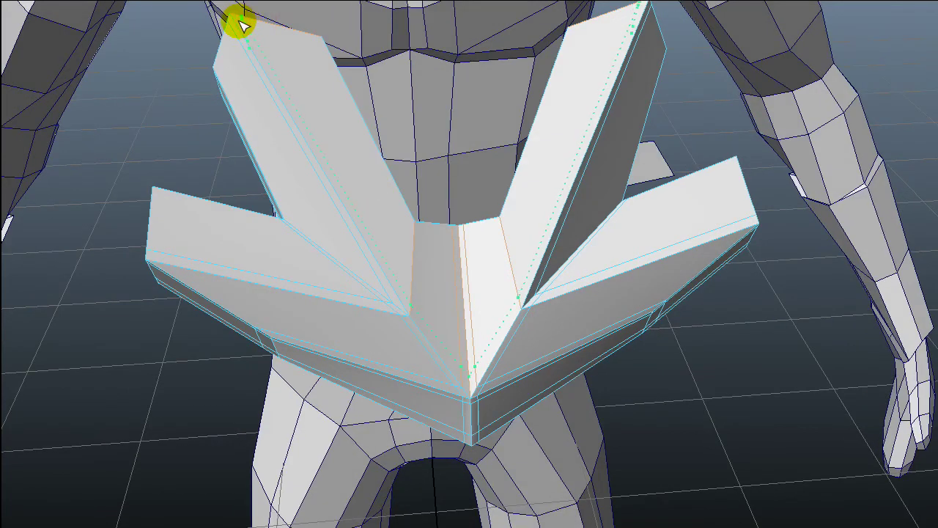
left_click(306, 35)
left_click_drag(225, 61, 229, 57)
Insert supporting edge loops across the prongs of the V piece, close to their outer ends.
left_click_drag(614, 25, 648, 34, "alt")
left_click(648, 34)
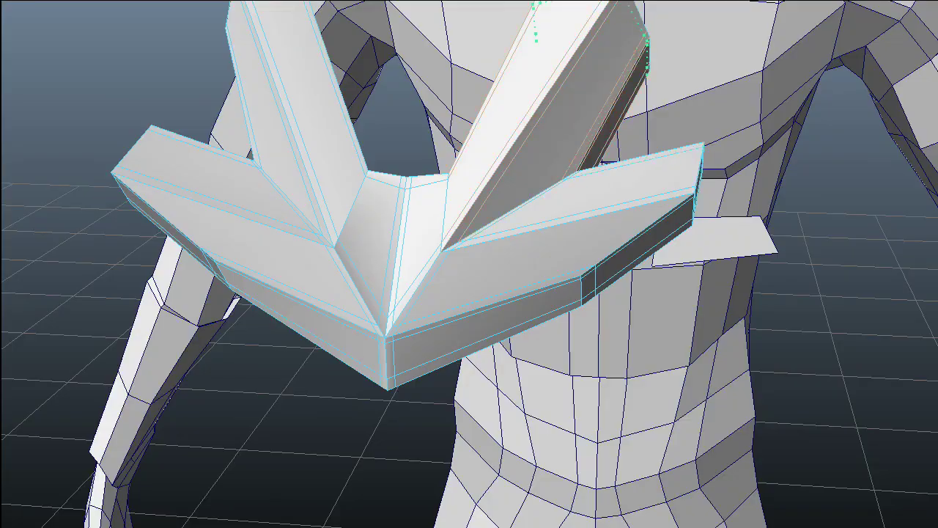
left_click(157, 136)
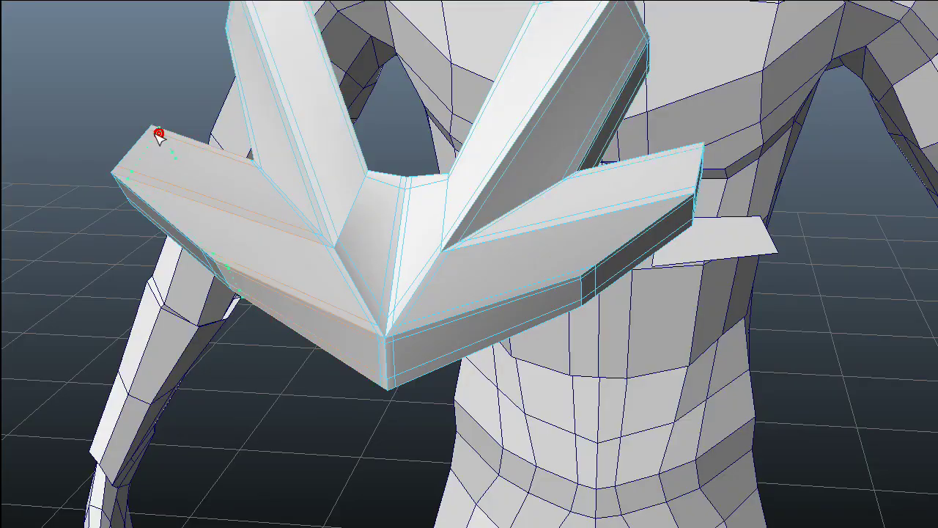
left_click(676, 184)
left_click_drag(693, 195, 702, 144)
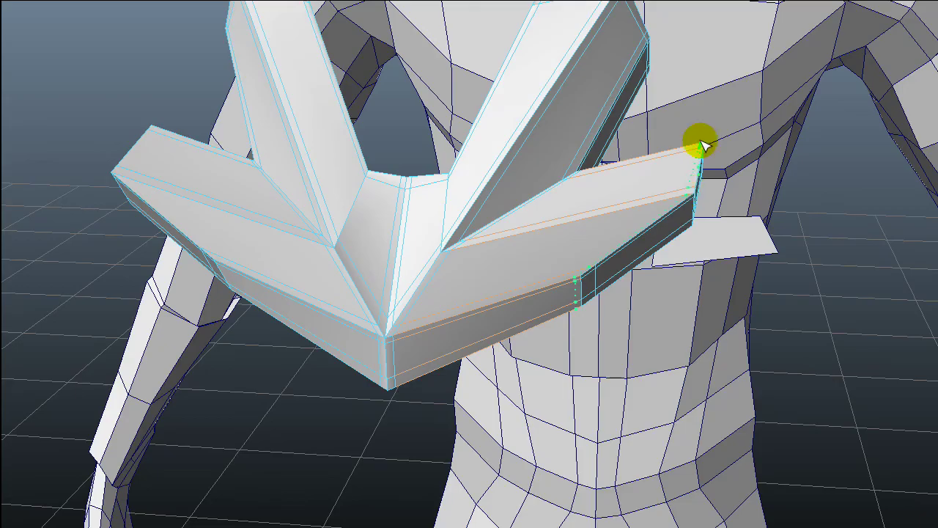
Display the V piece in smooth preview and examine its prongs and side walls from both sides.
key("3")
mouse_move(469, 253)
left_mouse_down("alt")
mouse_move(552, 255)
mouse_move(468, 256)
left_mouse_up("alt")
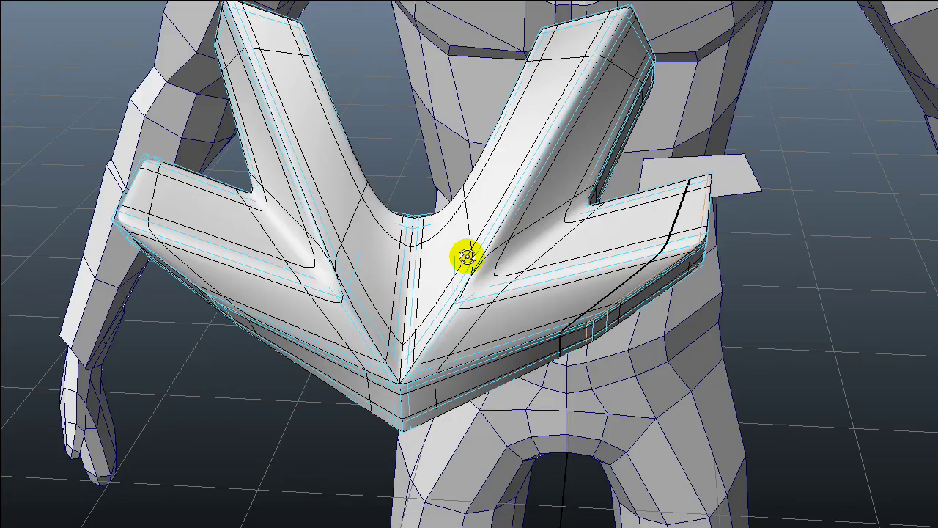
left_click_drag(467, 257, 526, 256, "alt")
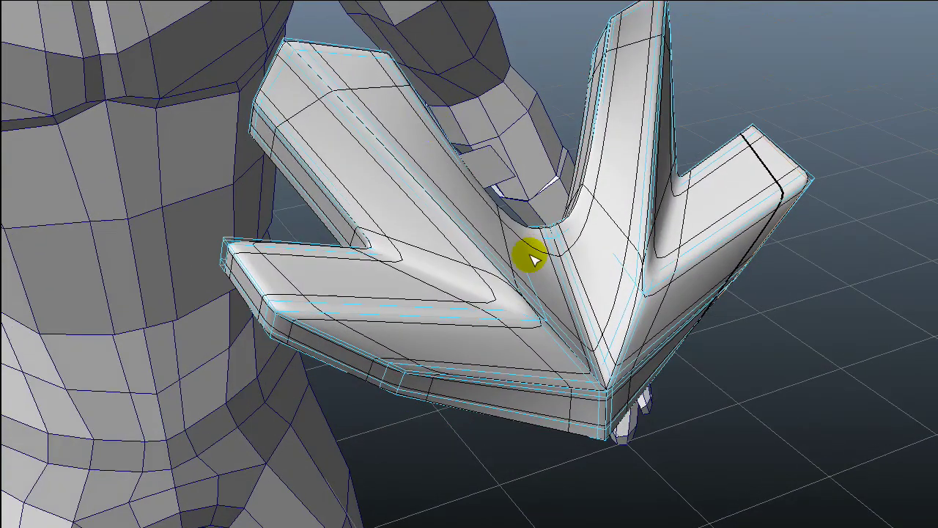
right_click_drag(107, 207, 51, 92)
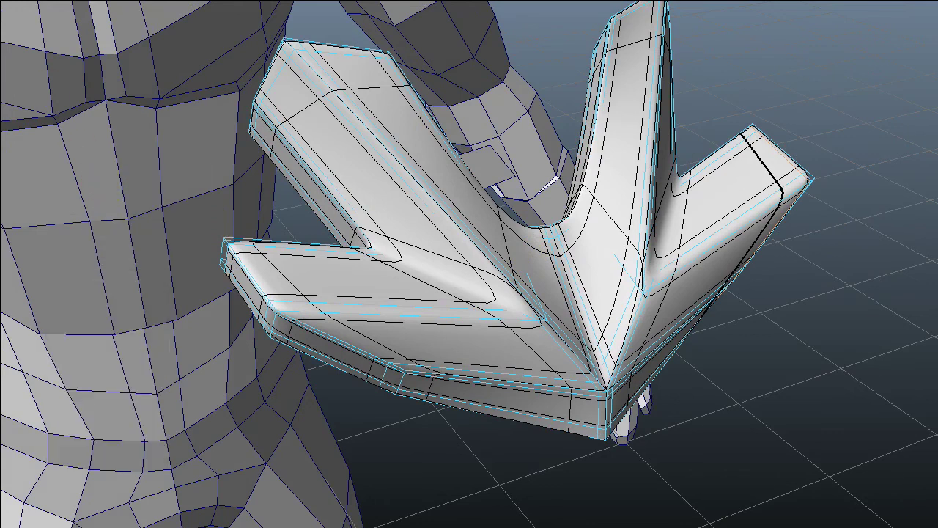